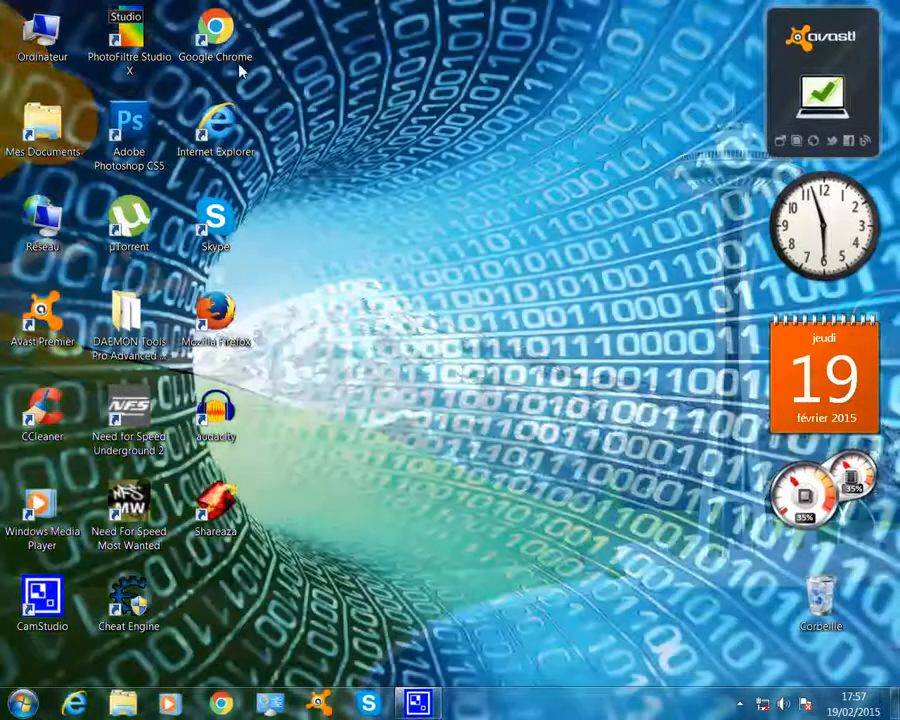
Step: Open Google Chrome, enlarge its window to nearly fill the desktop, and minimize it
{"action": "left_click", "coordinate": [218, 40]}
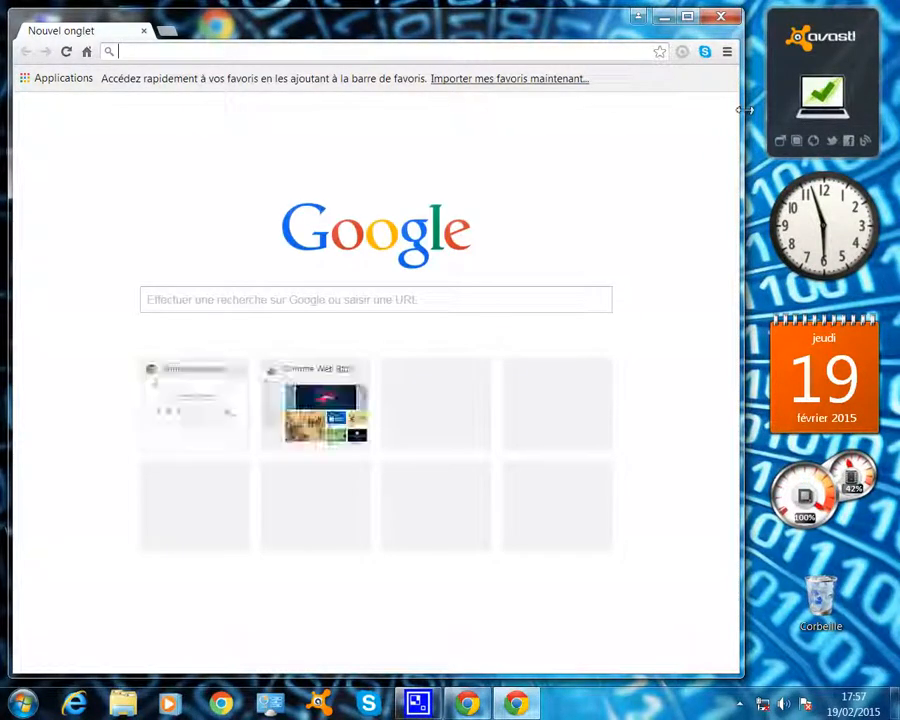
{"action": "left_click_drag", "start_coordinate": [743, 111], "coordinate": [893, 93]}
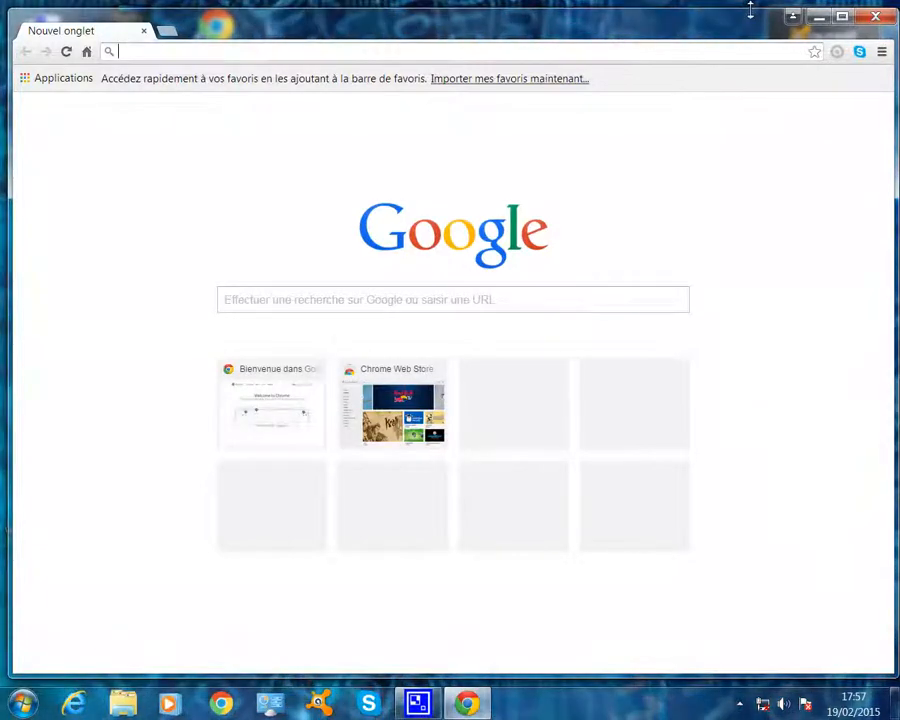
{"action": "left_click_drag", "start_coordinate": [750, 11], "coordinate": [751, 4]}
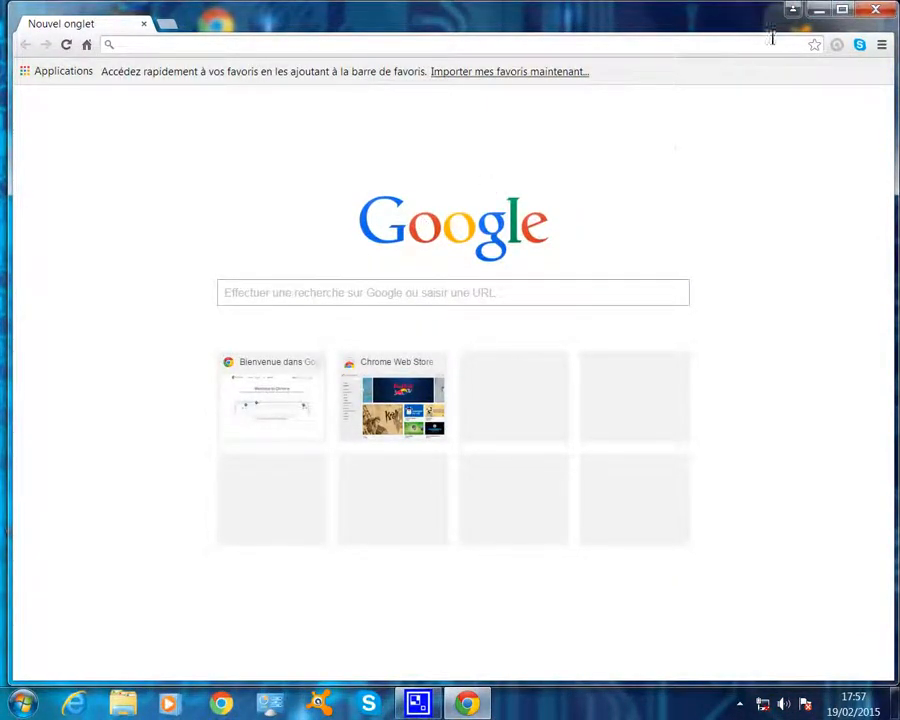
{"action": "left_click", "coordinate": [818, 9]}
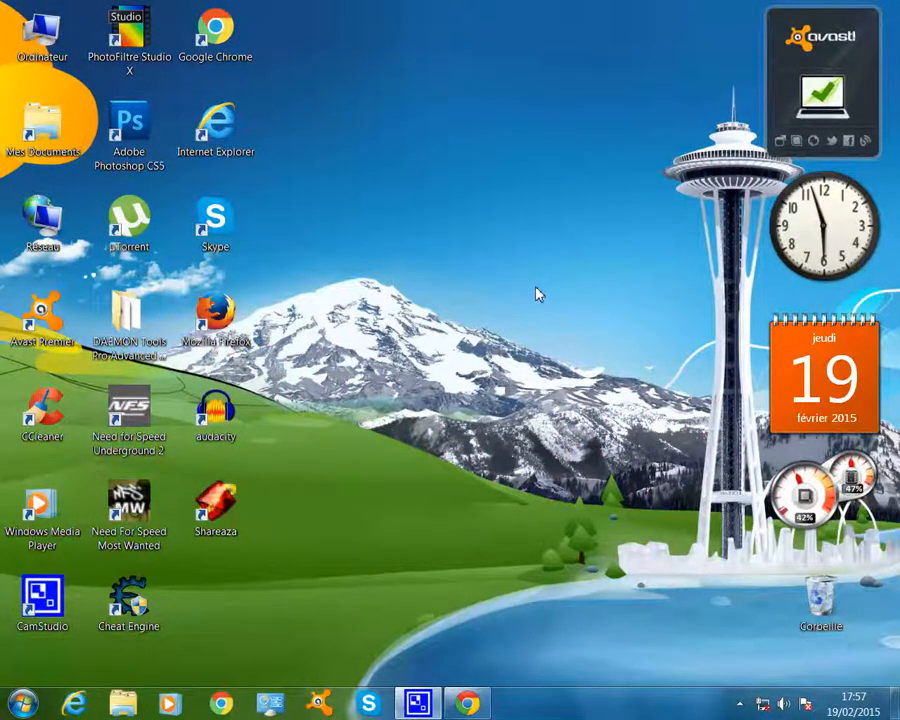
Step: Unpin the old Google Chrome shortcut from the taskbar and move the running Chrome entry into its place
{"action": "right_click", "coordinate": [224, 706]}
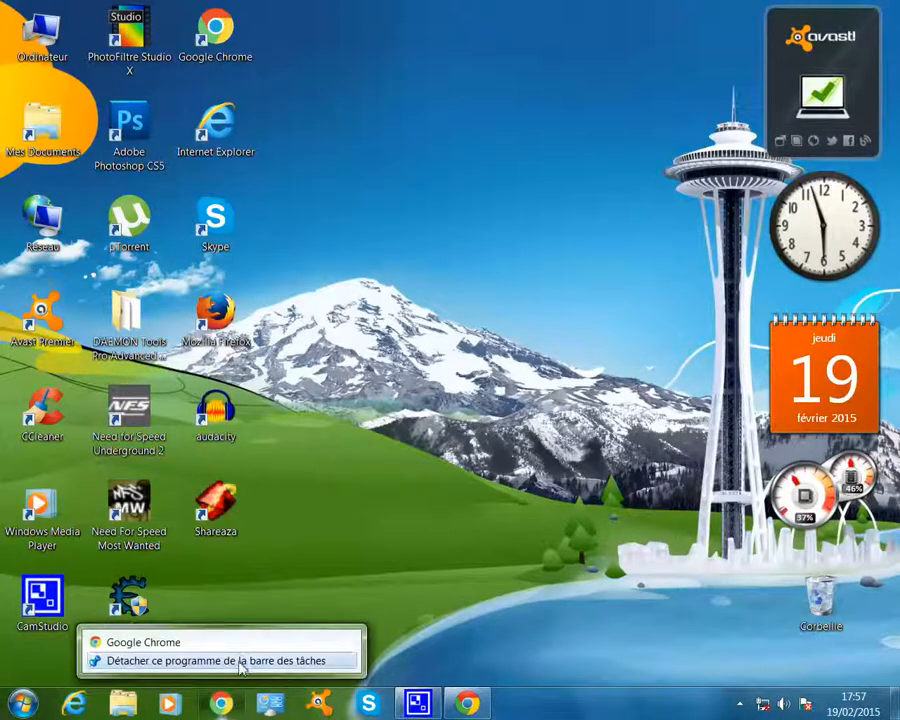
{"action": "left_click", "coordinate": [242, 659]}
{"action": "left_click_drag", "start_coordinate": [448, 702], "coordinate": [226, 703]}
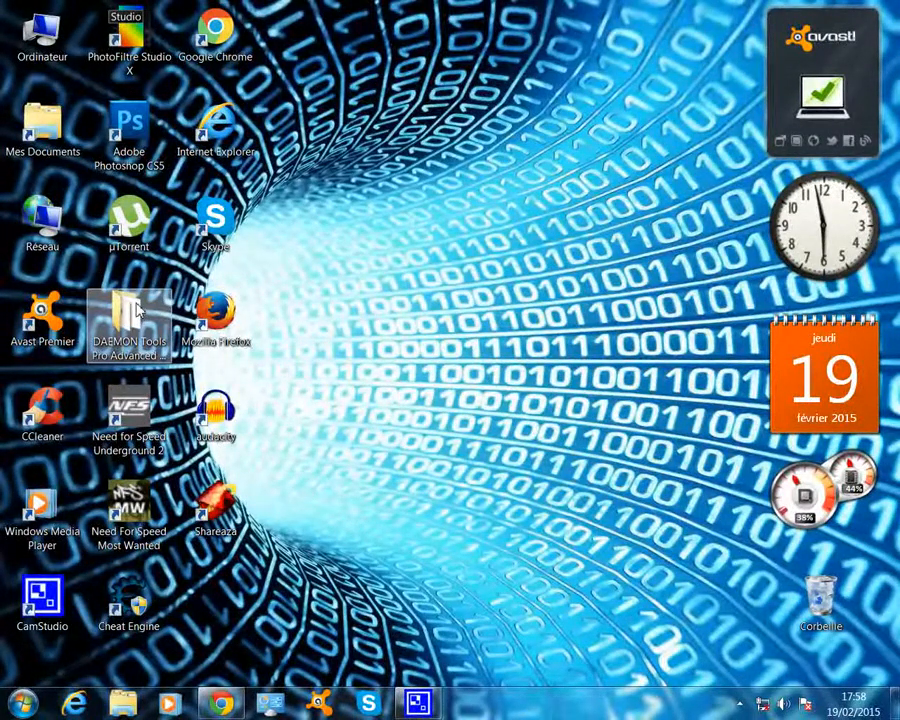
{"action": "left_click", "coordinate": [22, 704]}
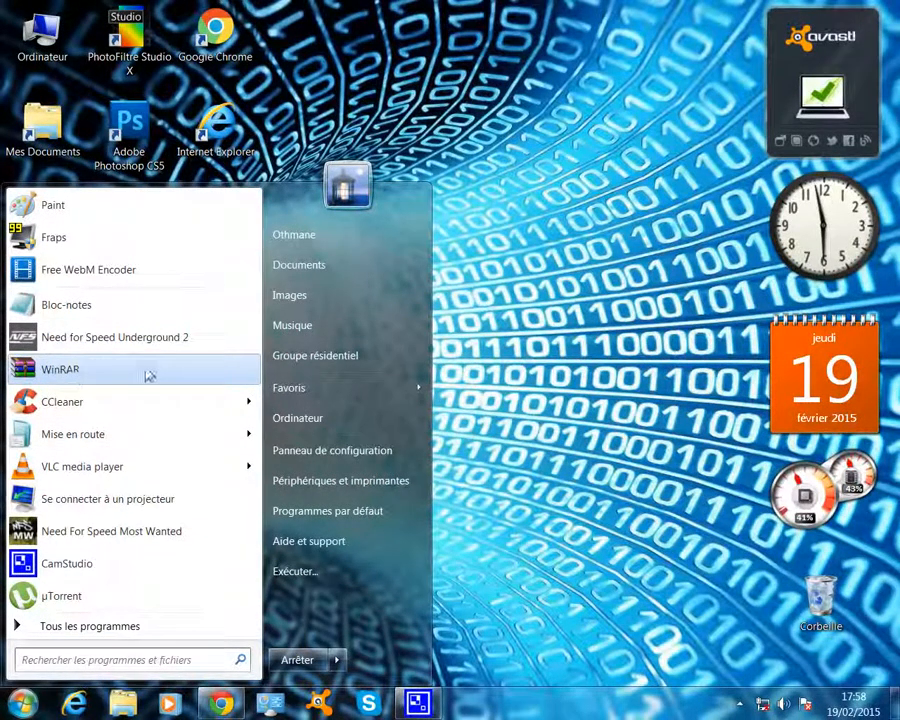
{"action": "left_click", "coordinate": [175, 372]}
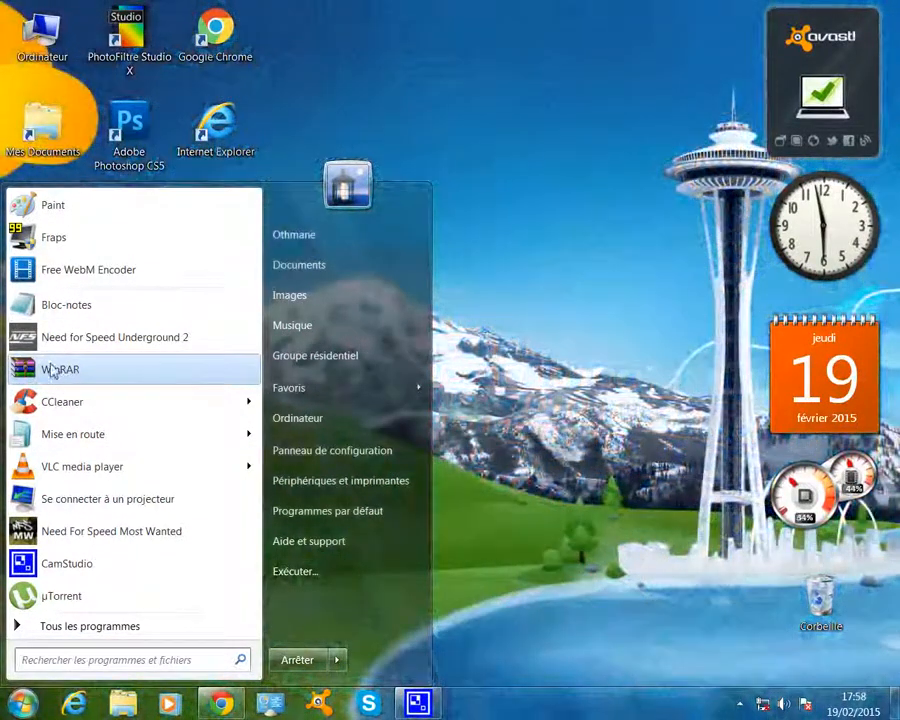
{"action": "left_click", "coordinate": [533, 267]}
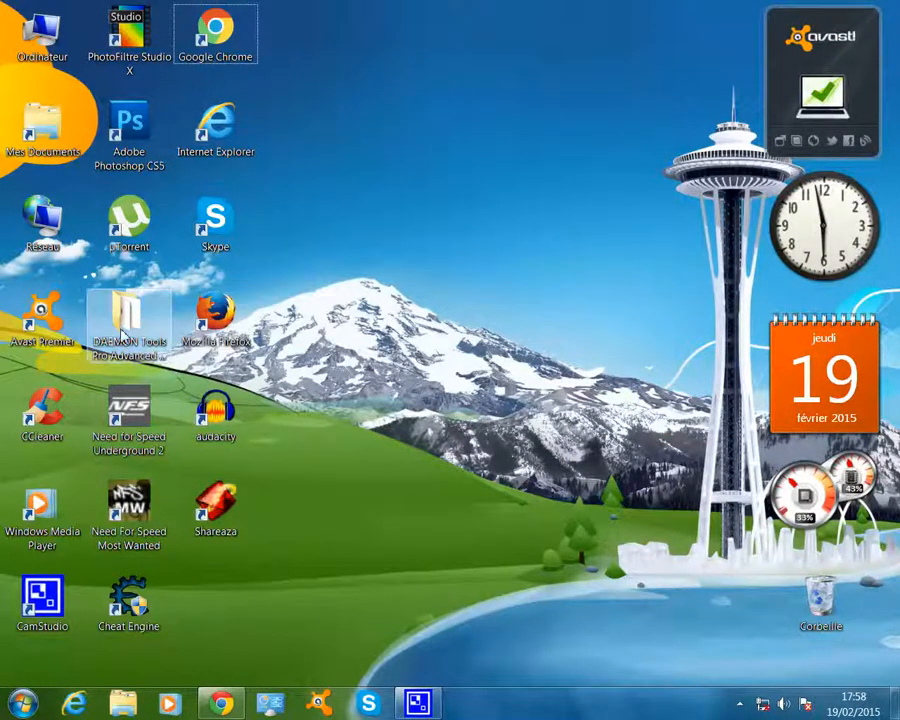
Step: Open the DAEMON Tools Pro Advanced 5 archive from its desktop folder in a WinRAR window reduced from full screen
{"action": "double_click", "coordinate": [124, 334]}
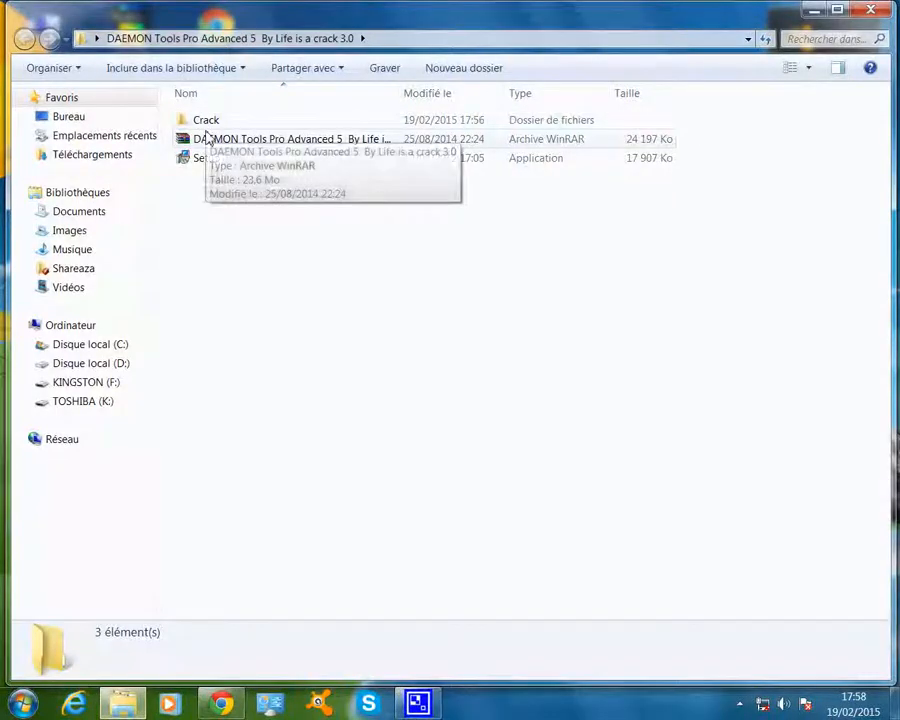
{"action": "double_click", "coordinate": [206, 138]}
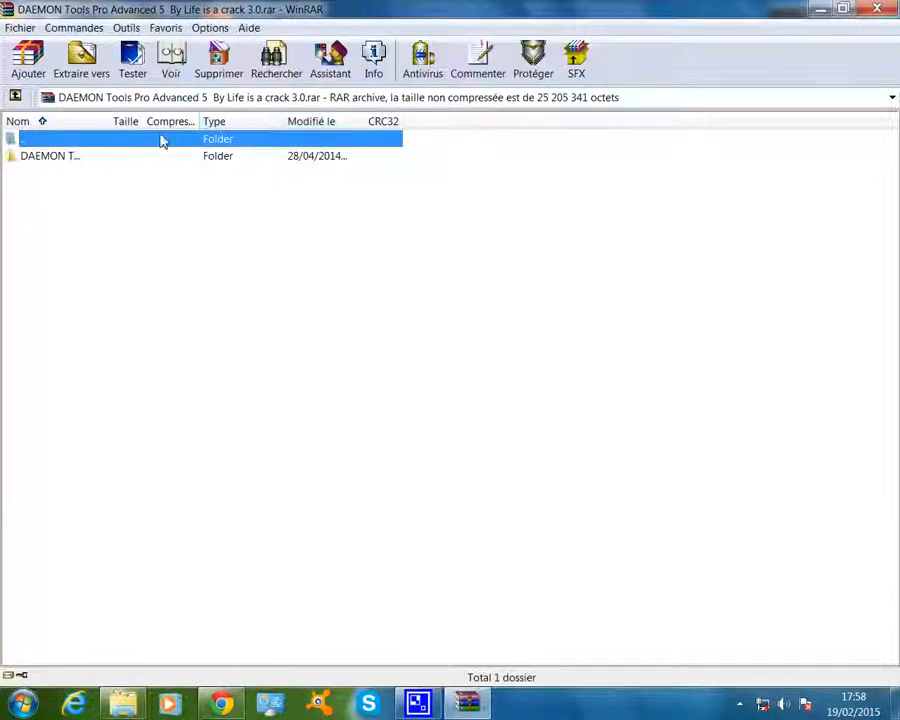
{"action": "left_click", "coordinate": [843, 9]}
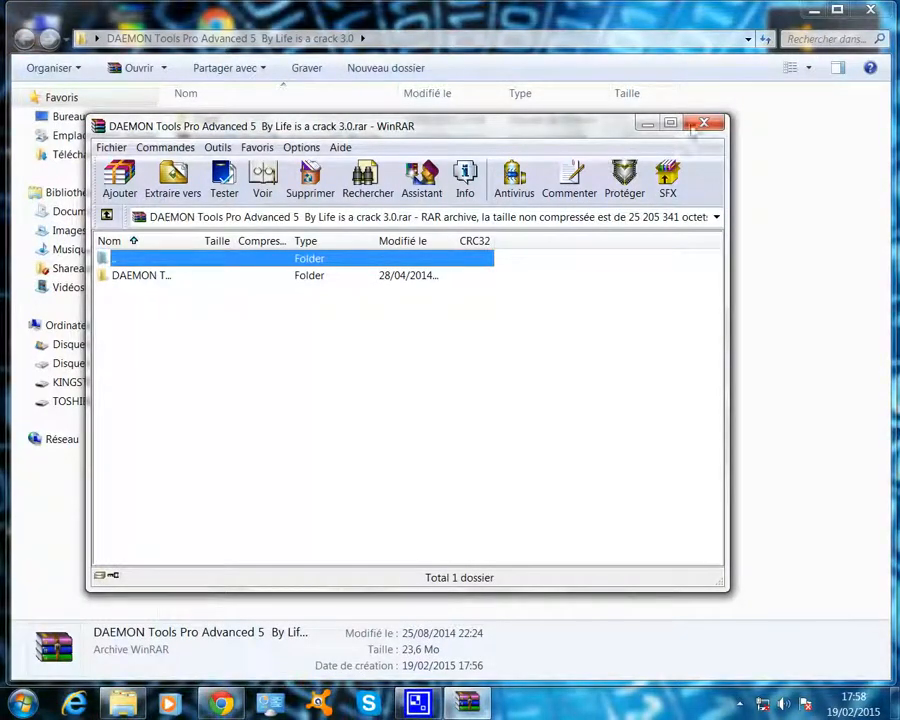
{"action": "left_click", "coordinate": [697, 122]}
{"action": "double_click", "coordinate": [364, 146]}
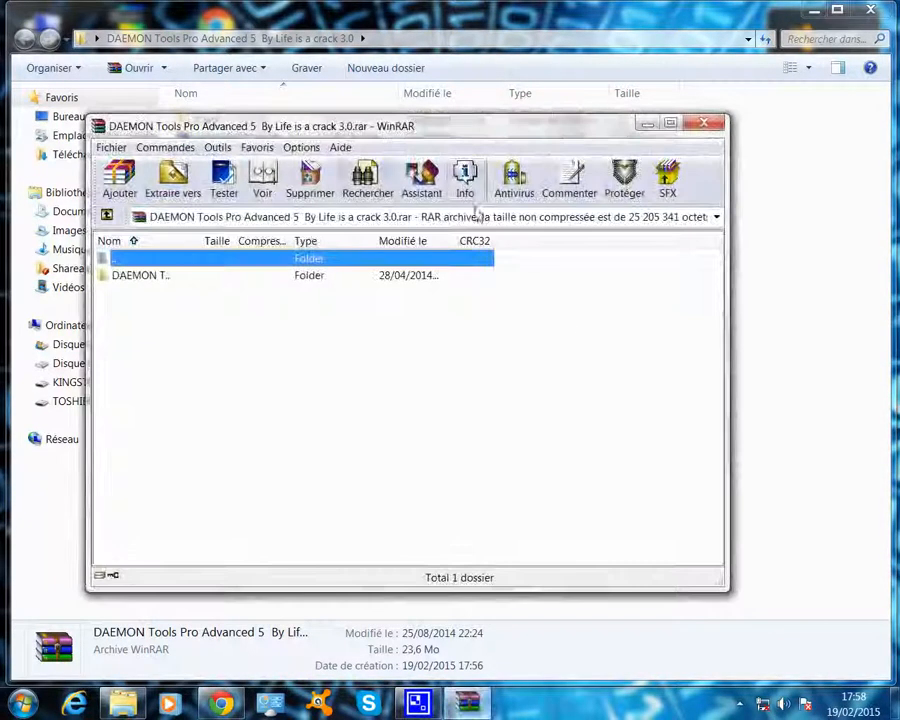
{"action": "left_click_drag", "start_coordinate": [506, 126], "coordinate": [465, 162]}
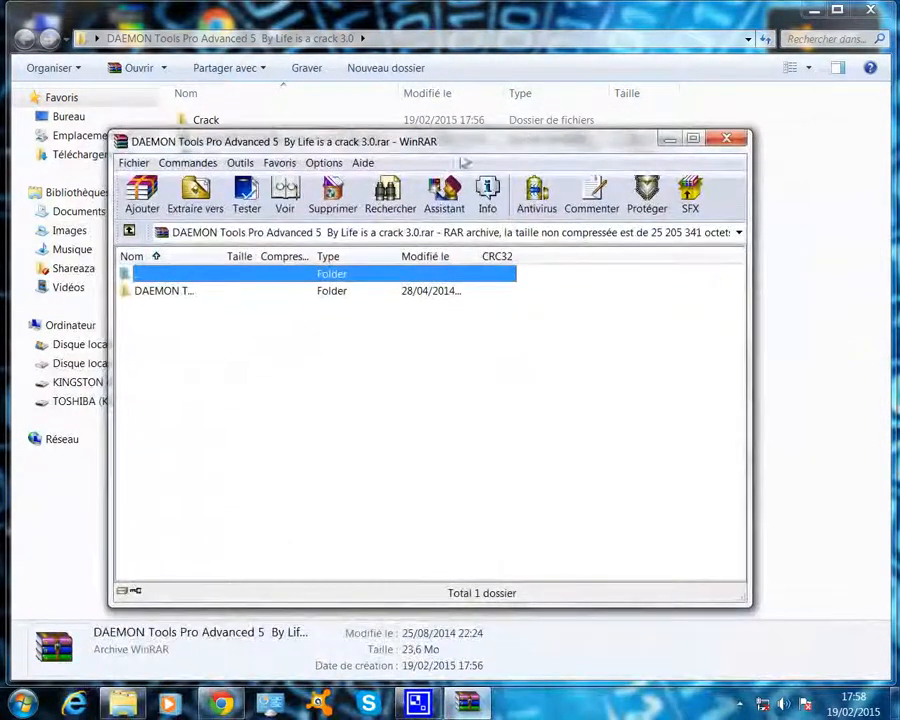
Step: Close the Explorer folder window, view the contents of the archive's DAEMON Tools folder, and minimize WinRAR
{"action": "left_click", "coordinate": [872, 10]}
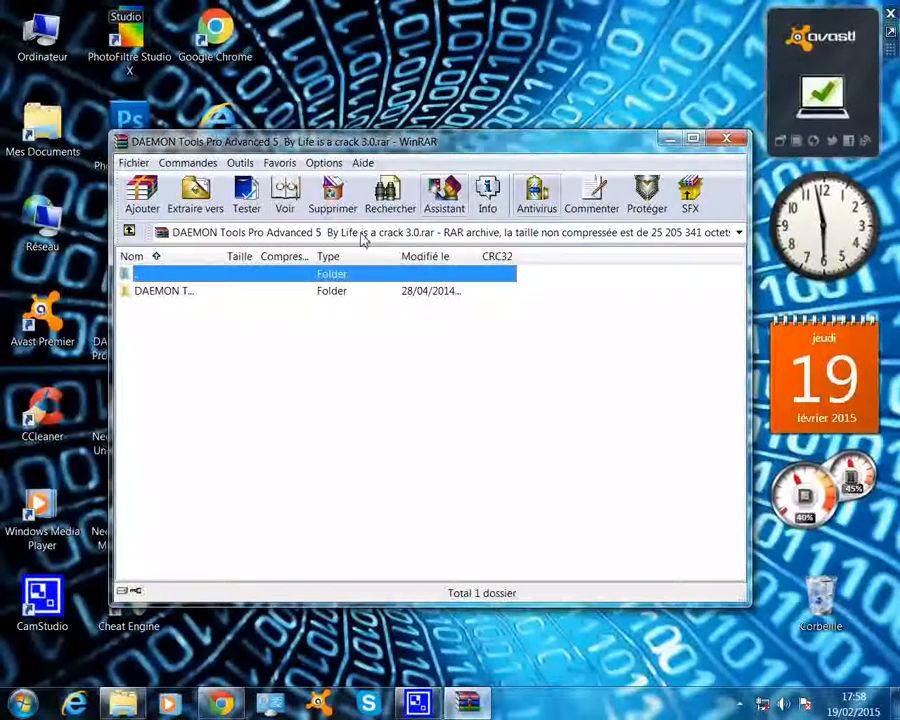
{"action": "double_click", "coordinate": [148, 294]}
{"action": "left_click_drag", "start_coordinate": [240, 142], "coordinate": [245, 112]}
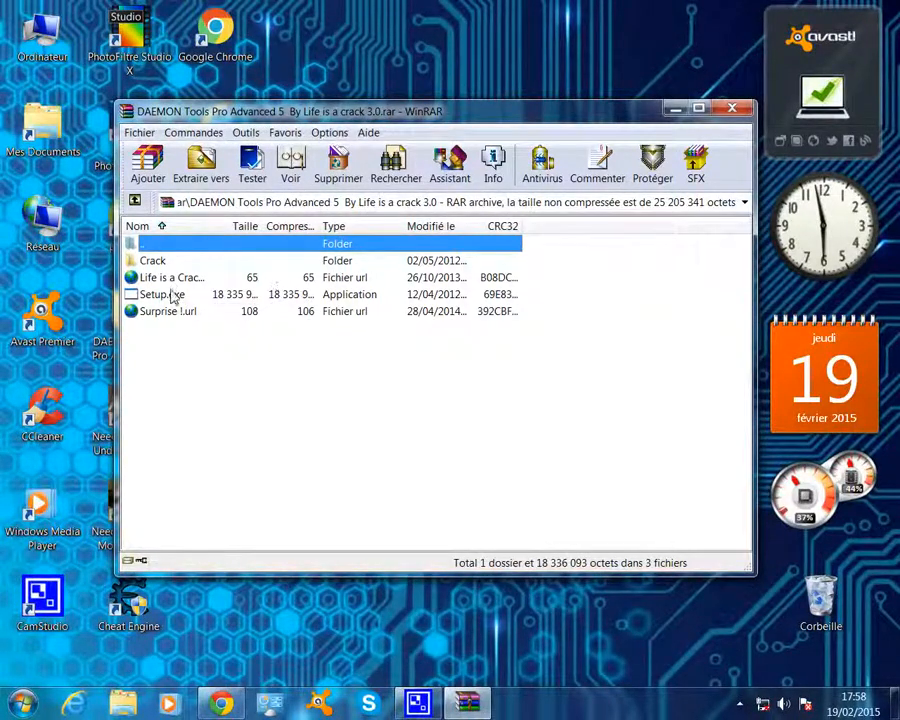
{"action": "left_click", "coordinate": [676, 109]}
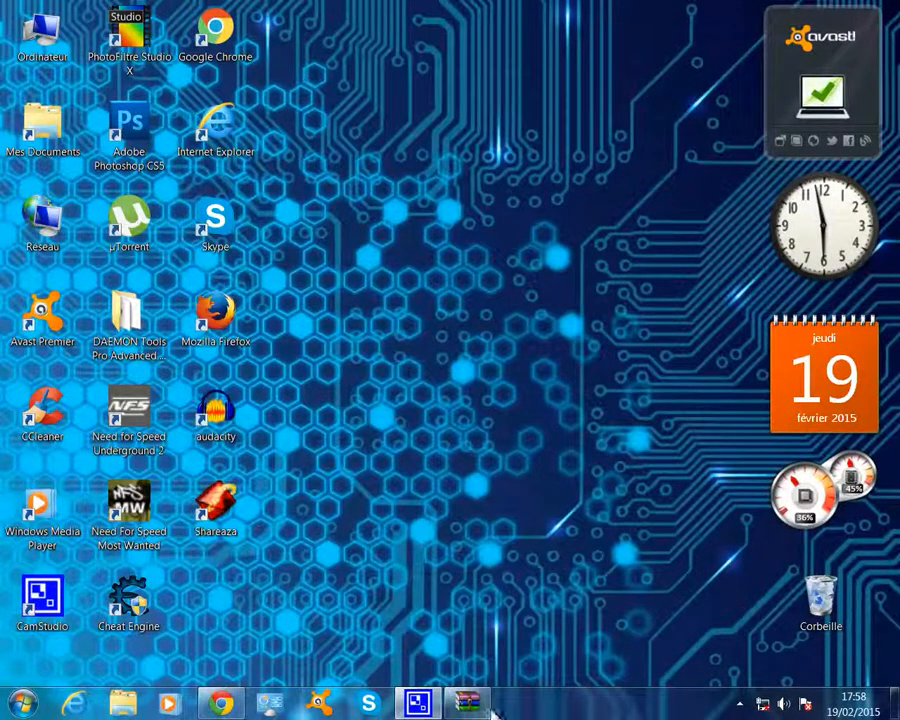
Step: Browse the TOSHIBA (K:) drive to the DAEMON Tools Pro Advanced 5 folder inside the personal software folder
{"action": "left_click", "coordinate": [123, 702]}
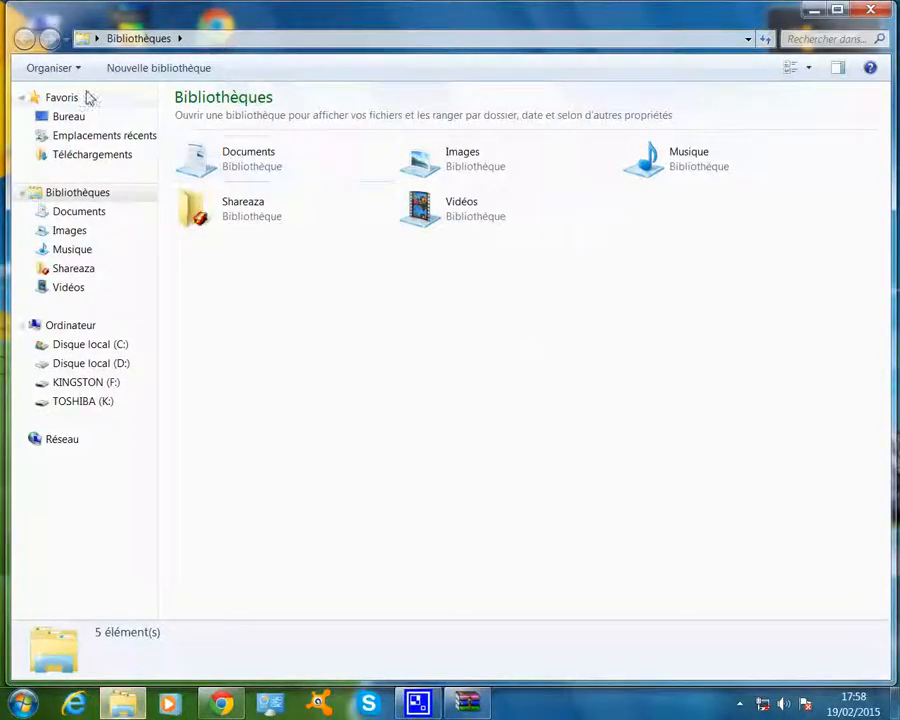
{"action": "left_click", "coordinate": [64, 331]}
{"action": "double_click", "coordinate": [468, 207]}
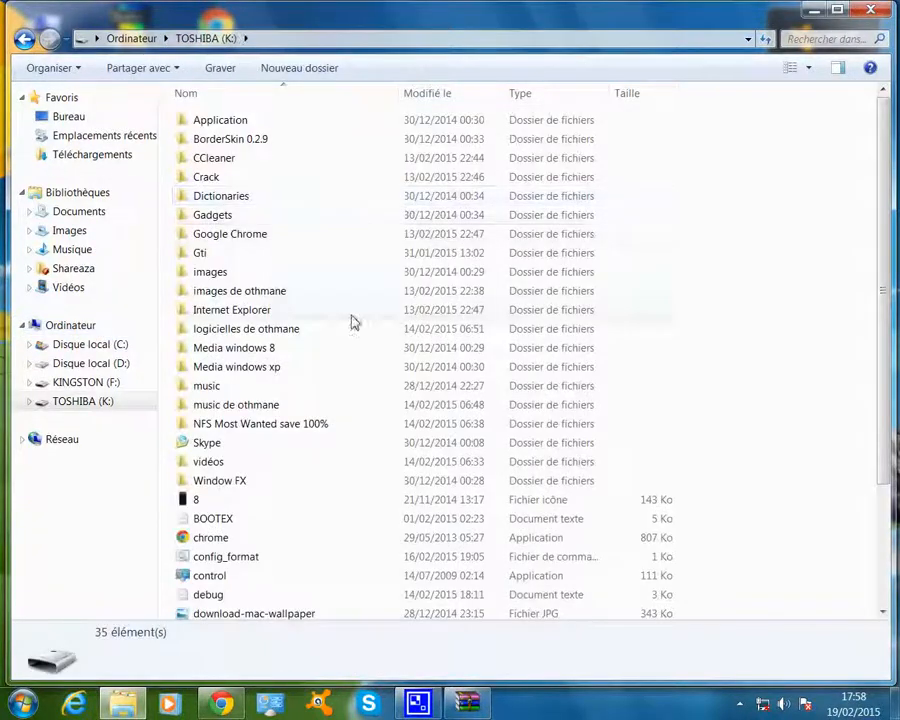
{"action": "scroll", "coordinate": [269, 382], "scroll_direction": "down", "scroll_amount": 3}
{"action": "scroll", "coordinate": [285, 330], "scroll_direction": "up", "scroll_amount": 3}
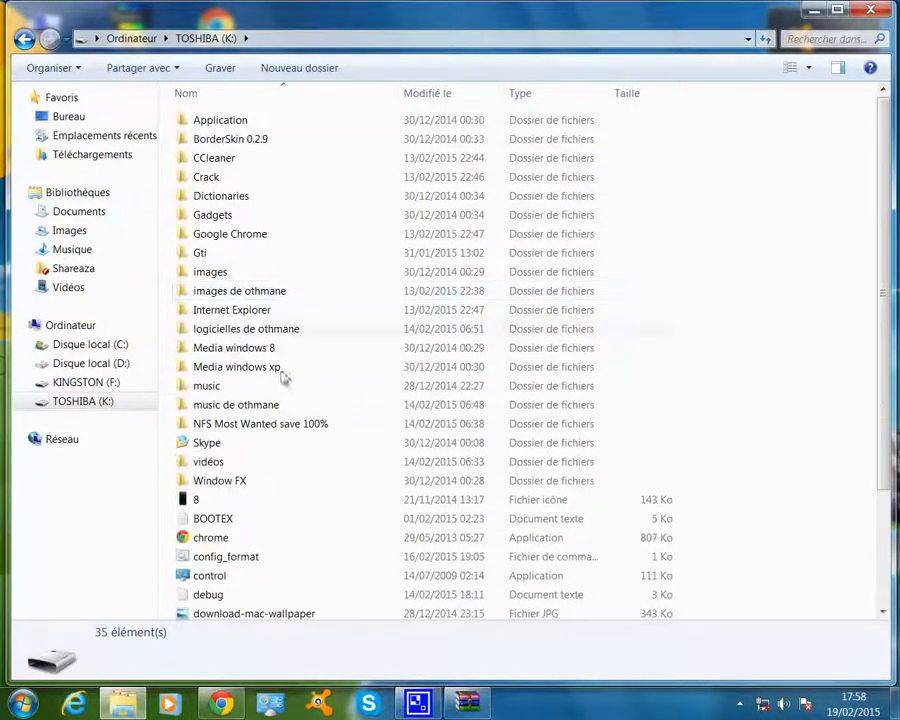
{"action": "double_click", "coordinate": [272, 332]}
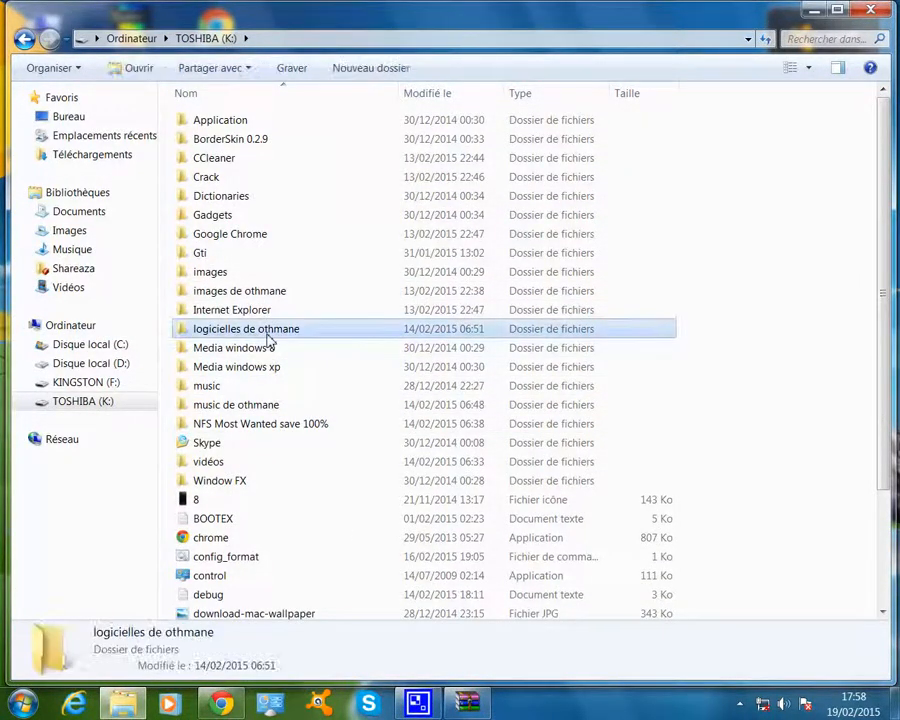
{"action": "scroll", "coordinate": [190, 450], "scroll_direction": "down", "scroll_amount": 5}
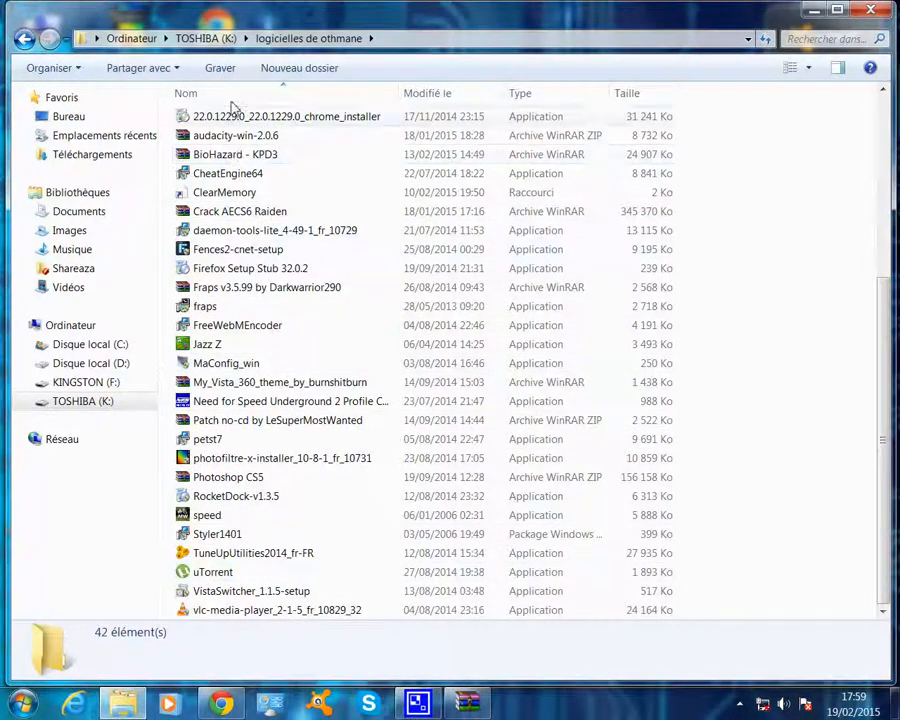
{"action": "scroll", "coordinate": [300, 404], "scroll_direction": "up", "scroll_amount": 5}
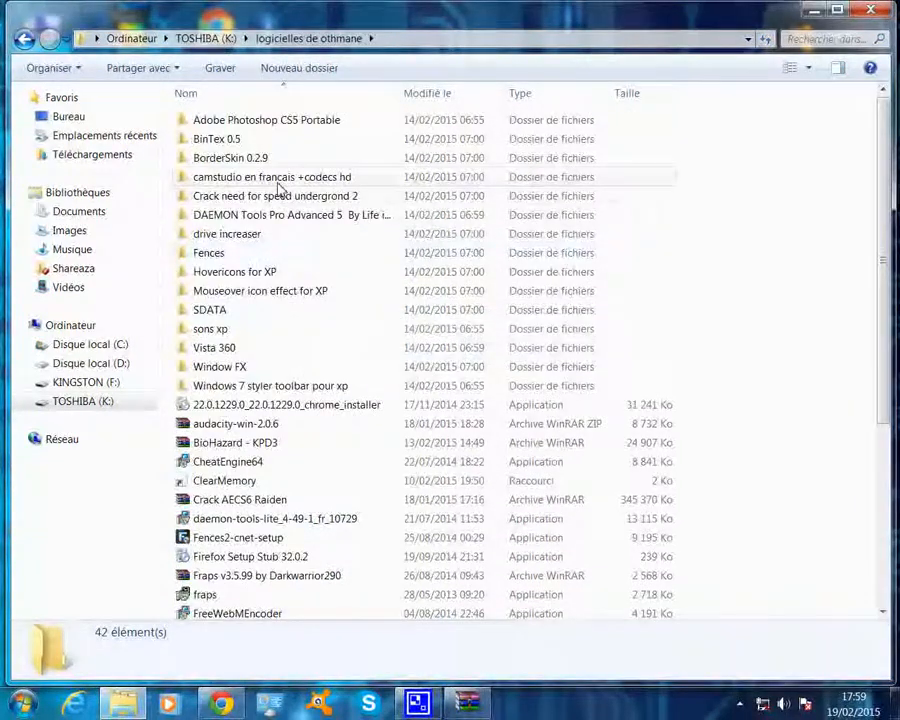
{"action": "double_click", "coordinate": [285, 215]}
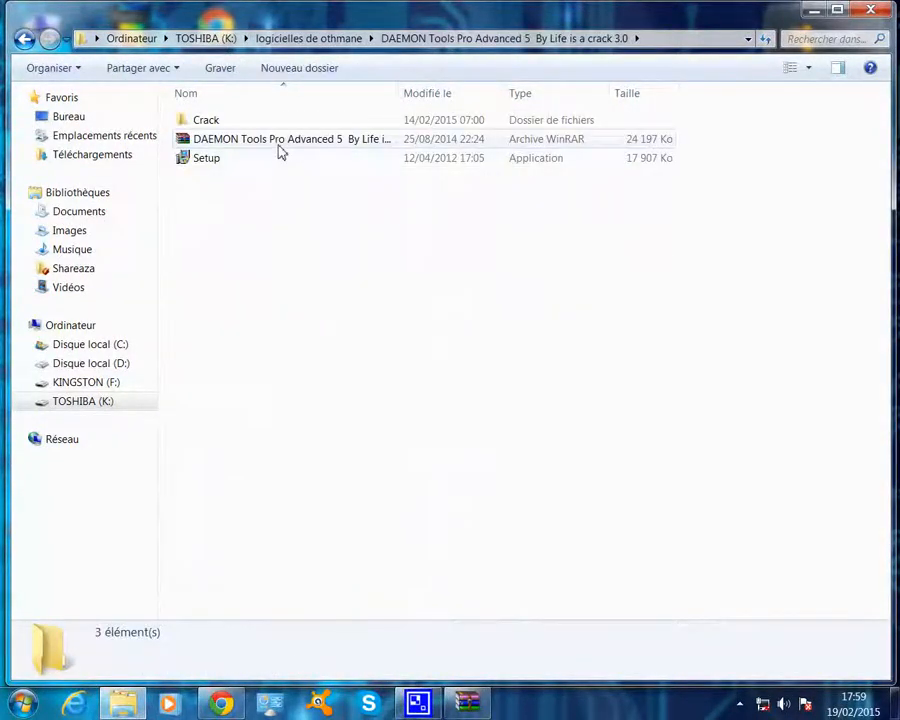
Step: Launch the Setup application from the DAEMON Tools Pro folder and minimize the Explorer window
{"action": "left_click", "coordinate": [213, 164]}
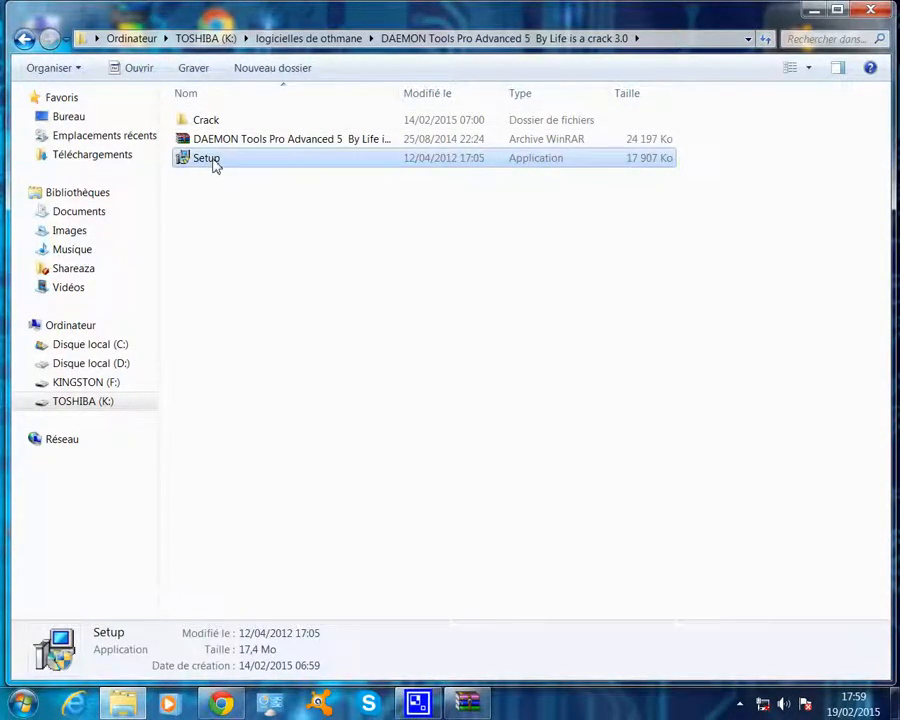
{"action": "double_click", "coordinate": [213, 164]}
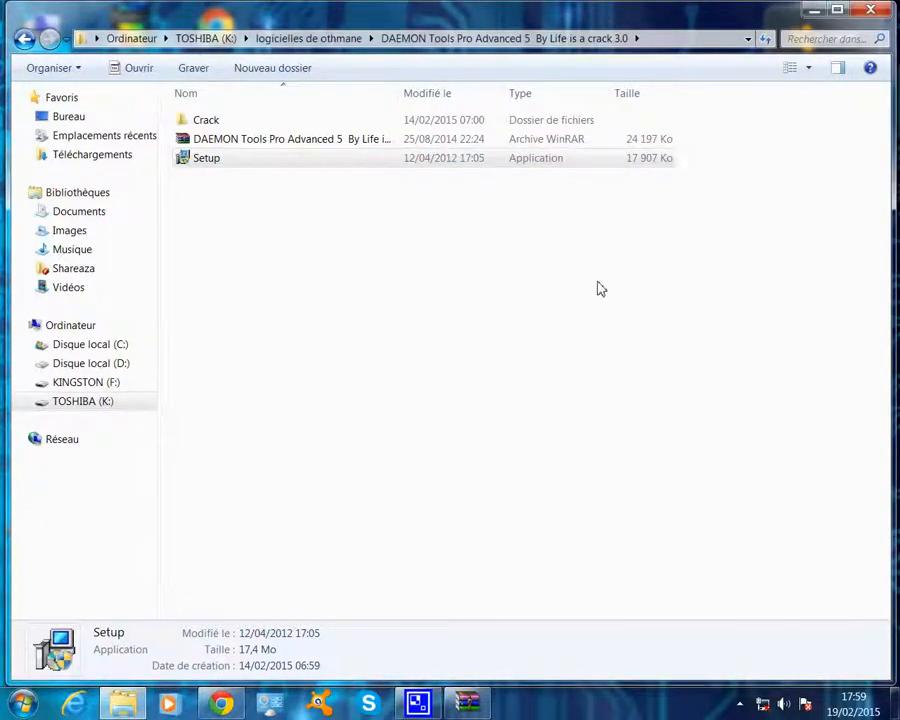
{"action": "left_click", "coordinate": [813, 10]}
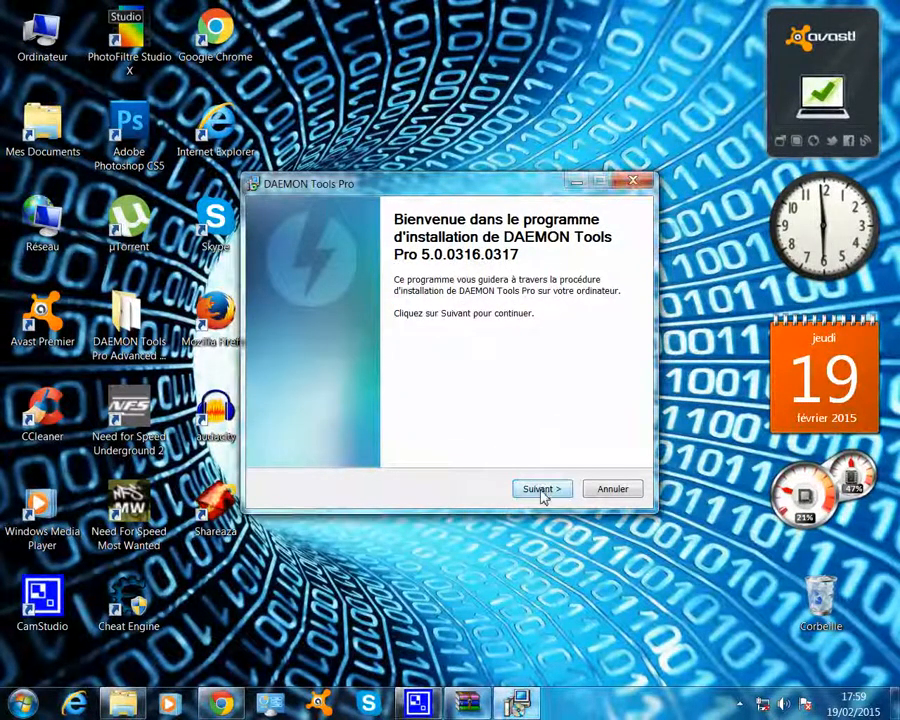
Step: Proceed through the installer's opening pages and choose the evaluation version (Version d'évaluation) as the licence type
{"action": "left_click", "coordinate": [542, 489]}
{"action": "left_click", "coordinate": [542, 489]}
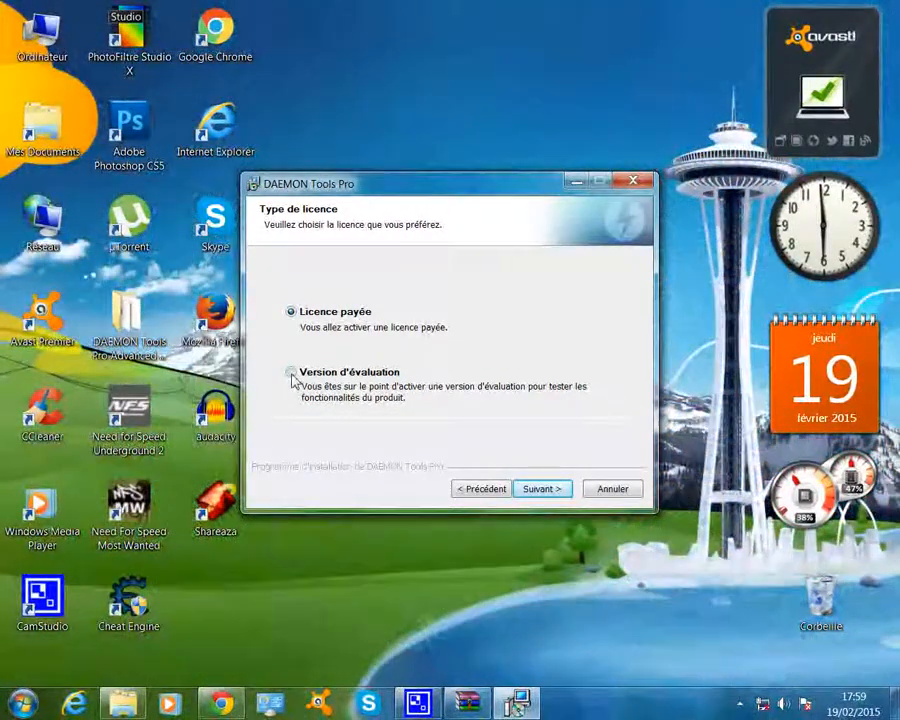
{"action": "left_click", "coordinate": [291, 373]}
{"action": "left_click", "coordinate": [551, 492]}
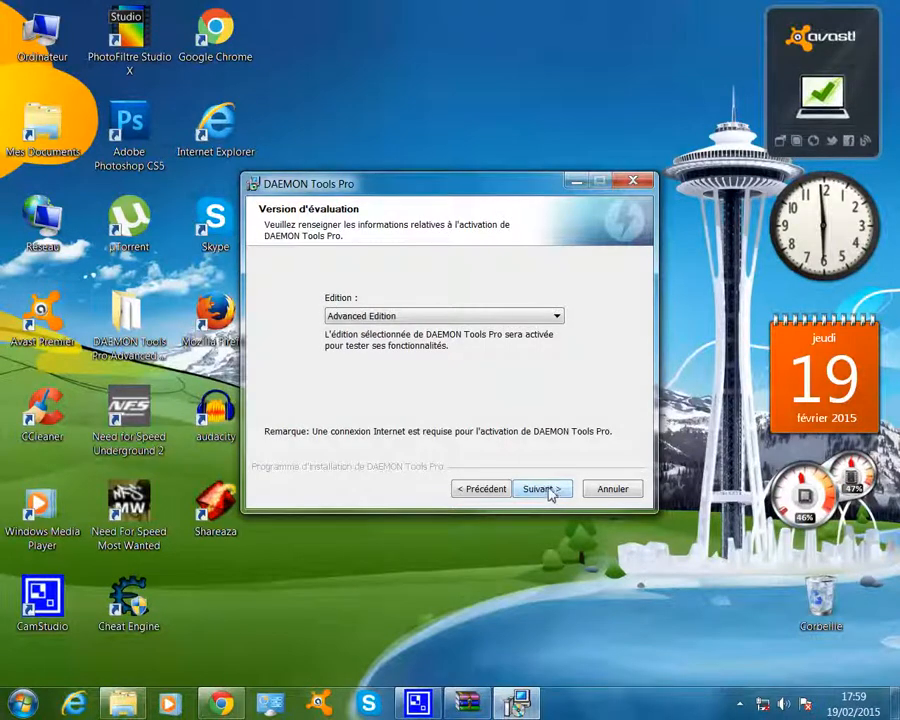
Step: Select Advanced Edition as the evaluation edition and continue to the component selection
{"action": "left_click", "coordinate": [430, 316]}
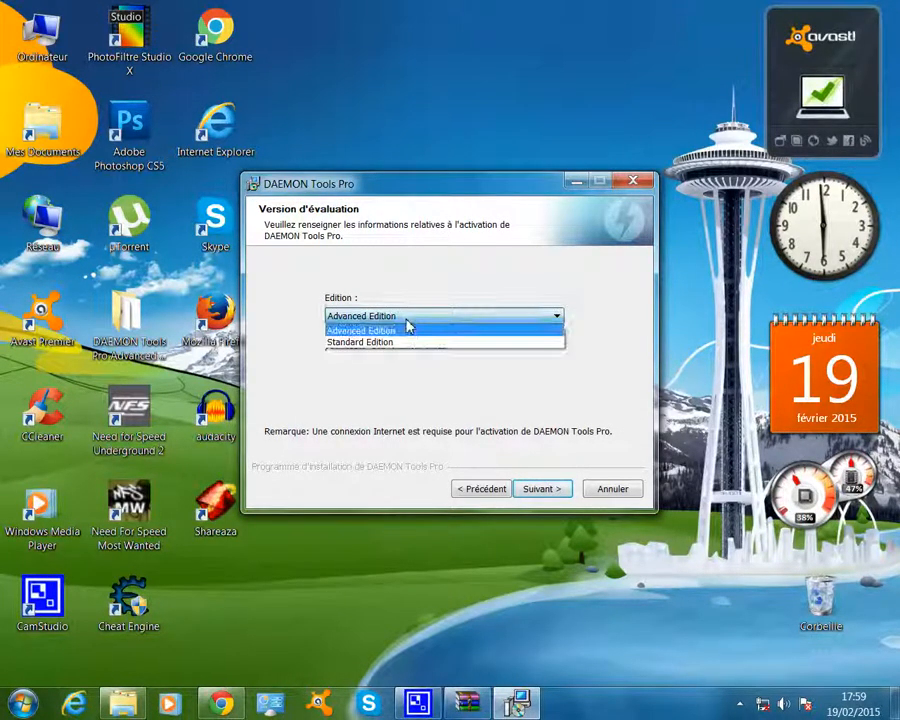
{"action": "left_click", "coordinate": [420, 316]}
{"action": "left_click", "coordinate": [400, 316]}
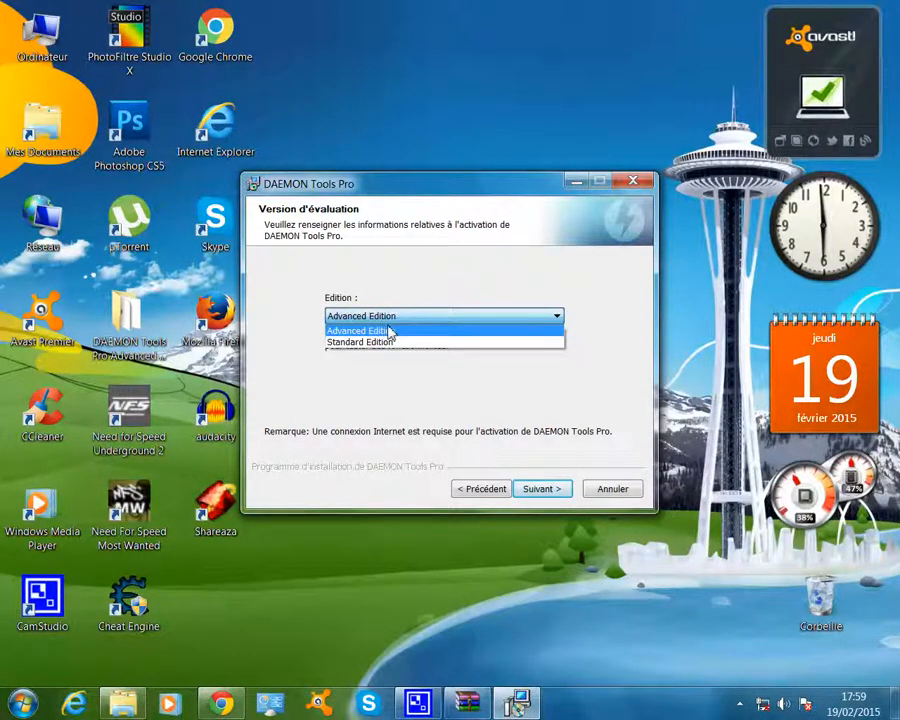
{"action": "left_click", "coordinate": [390, 331]}
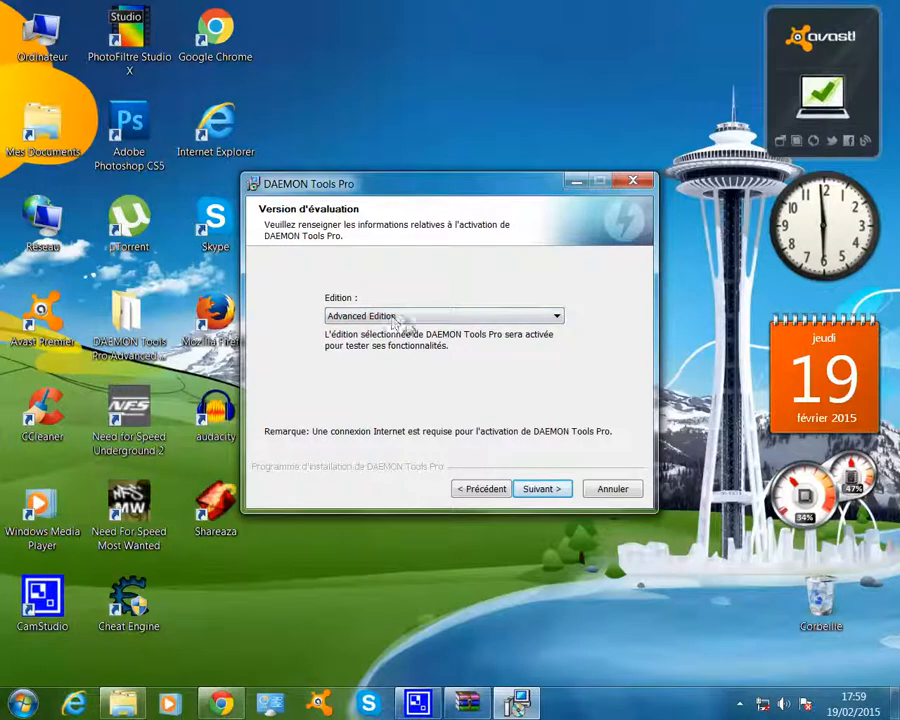
{"action": "left_click", "coordinate": [540, 488]}
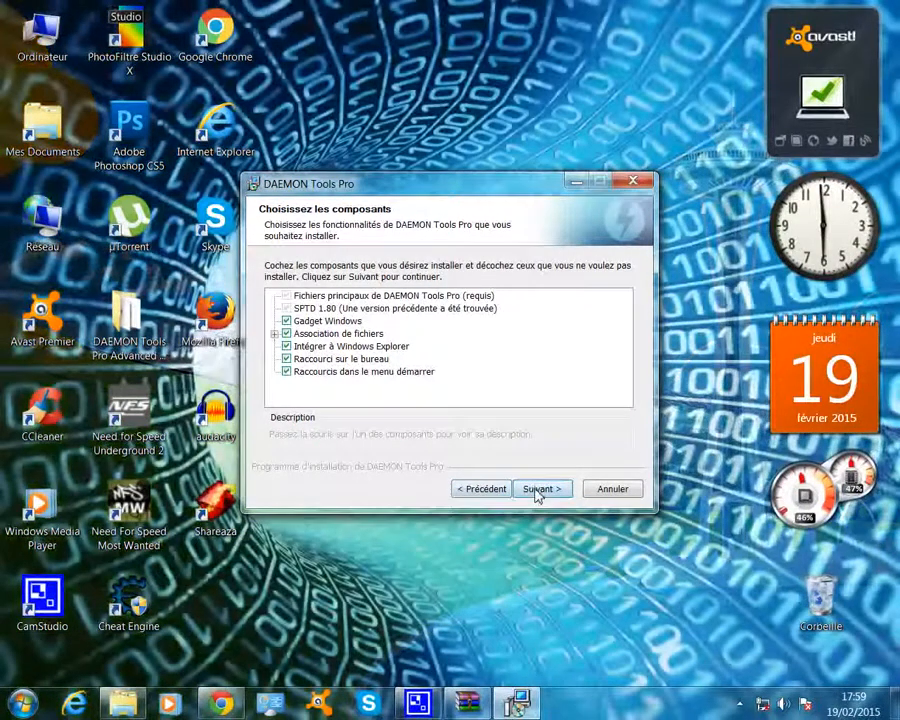
Step: Keep the default components, disallow MountSpace from using mount statistics, and start the installation in C:\Program Files\DAEMON Tools Pro
{"action": "left_click", "coordinate": [538, 492]}
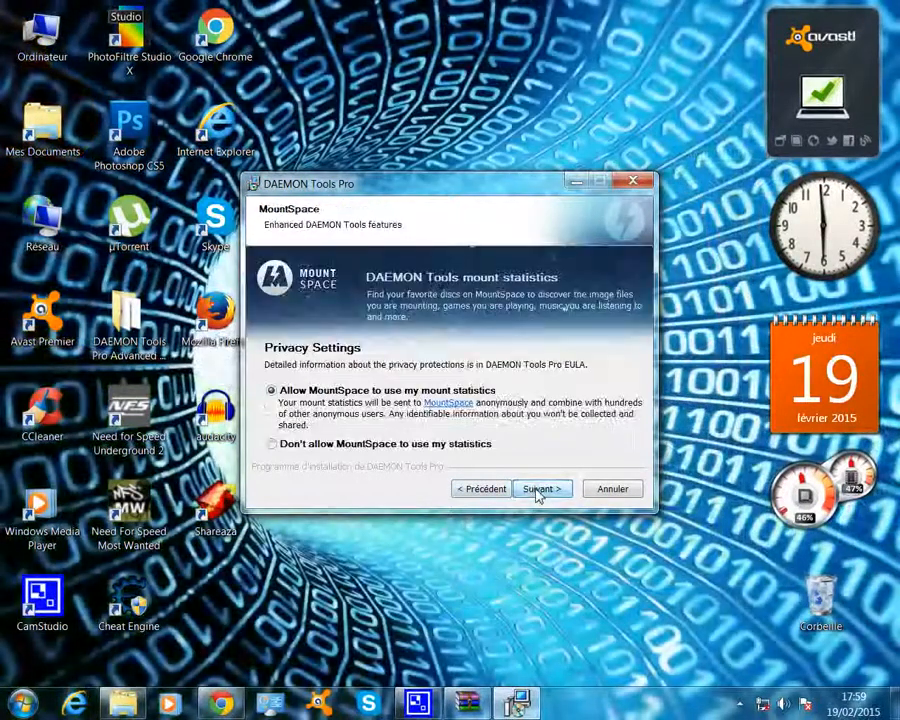
{"action": "left_click", "coordinate": [272, 445]}
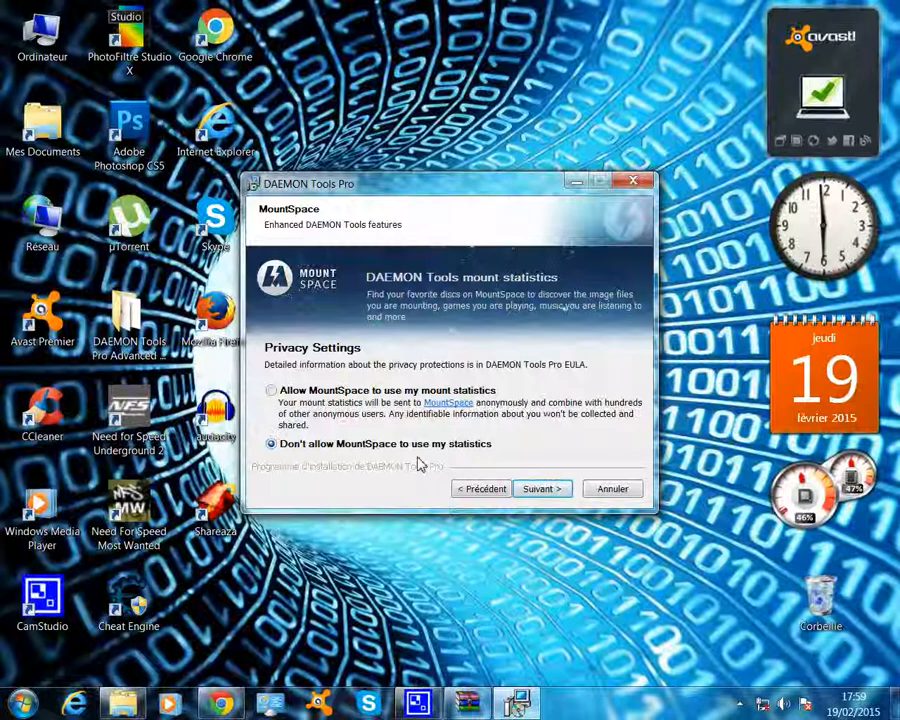
{"action": "left_click", "coordinate": [540, 489]}
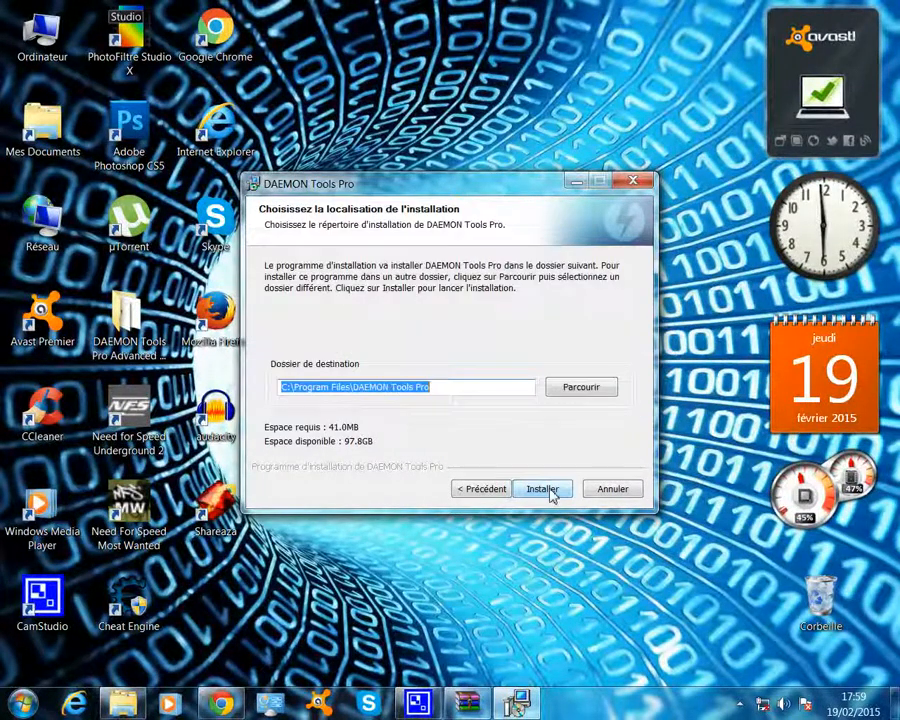
{"action": "left_click", "coordinate": [554, 496]}
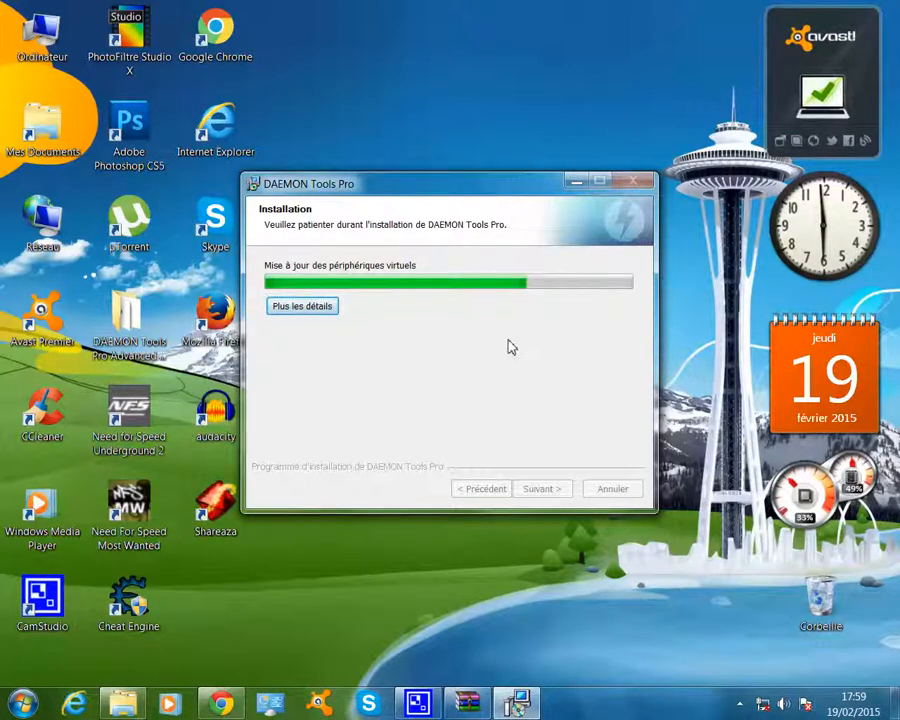
{"action": "left_click", "coordinate": [171, 380]}
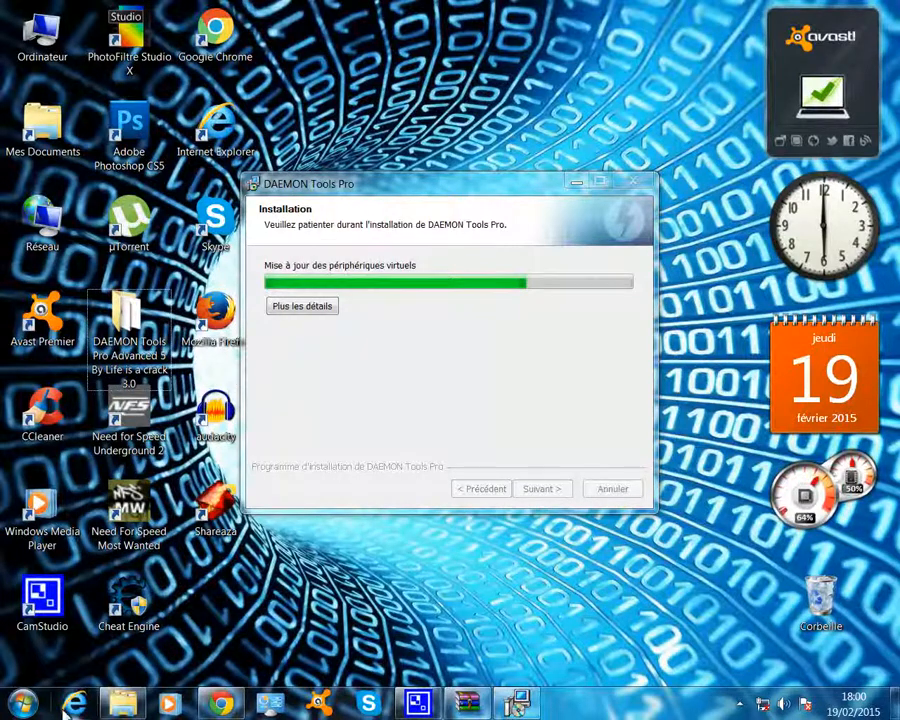
{"action": "left_click", "coordinate": [22, 703]}
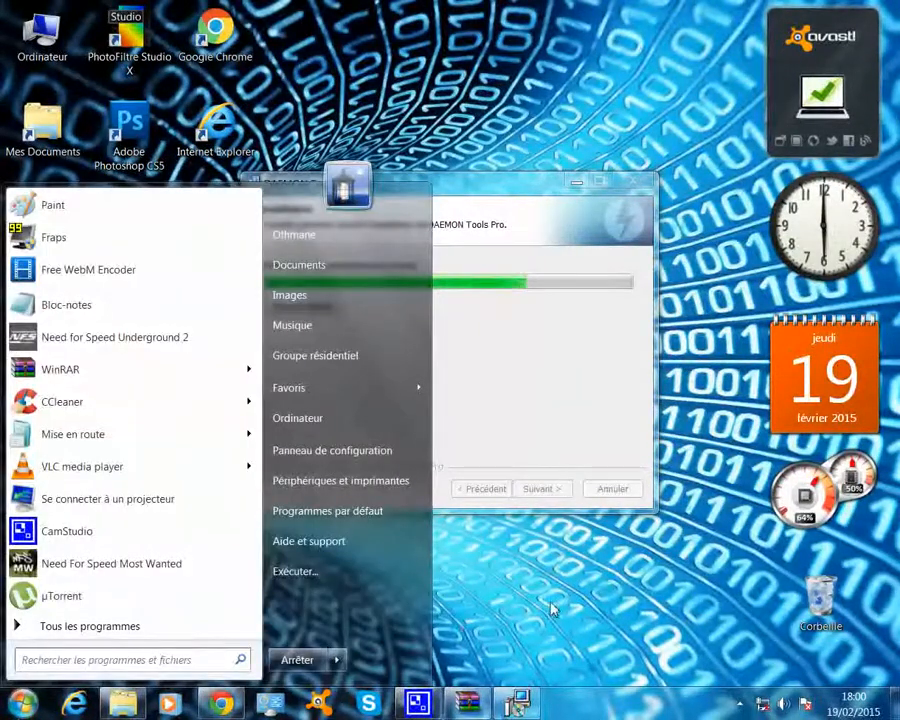
{"action": "left_click", "coordinate": [462, 606]}
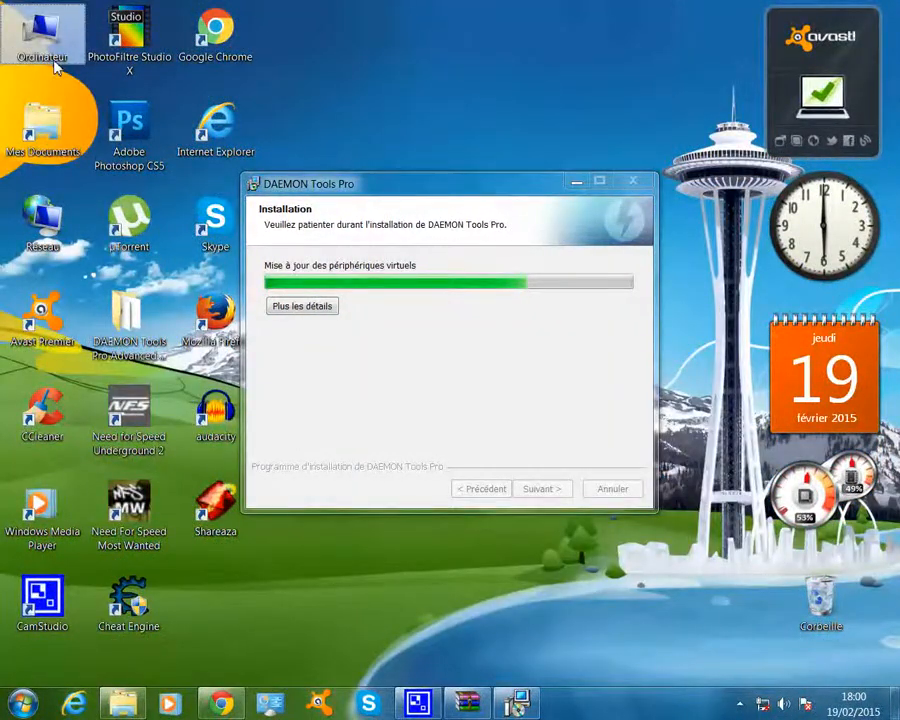
Step: View the drives in Ordinateur while the installation runs, close that window and dismiss the driver notification
{"action": "double_click", "coordinate": [54, 63]}
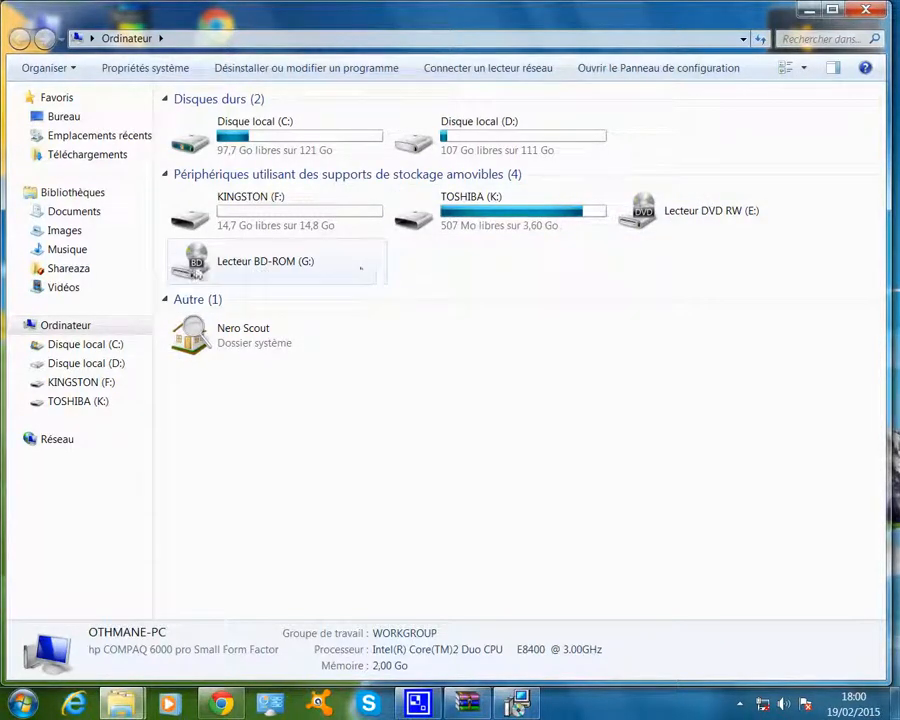
{"action": "left_click", "coordinate": [866, 10]}
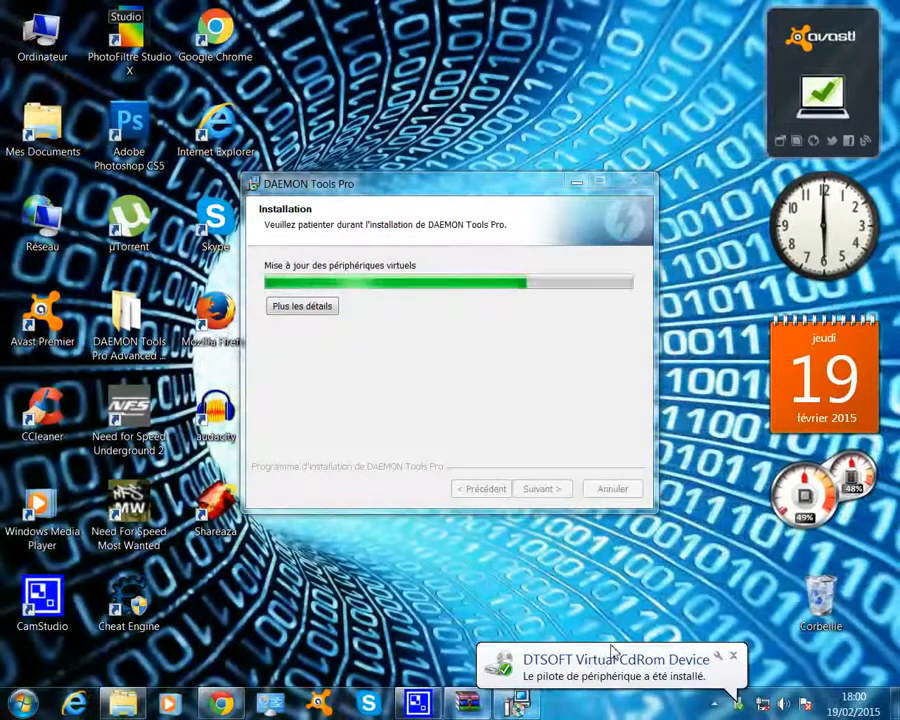
{"action": "left_click", "coordinate": [731, 659]}
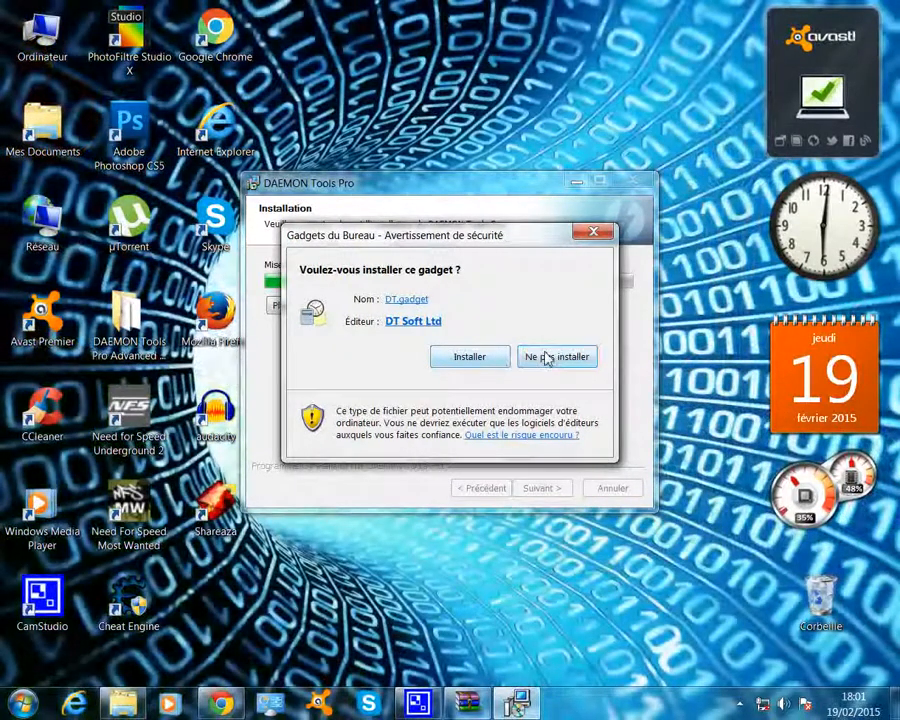
Step: Finish the installer without installing DT.gadget, and move the DAEMON Tools Pro Advanced 5 folder to an empty area of the desktop
{"action": "left_click", "coordinate": [548, 358]}
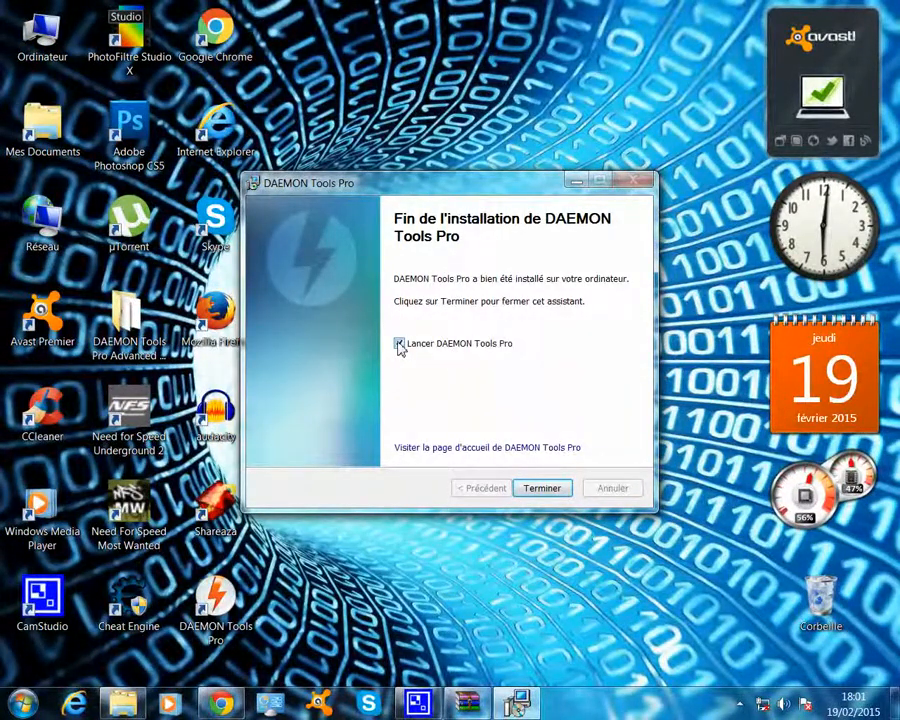
{"action": "left_click", "coordinate": [538, 489]}
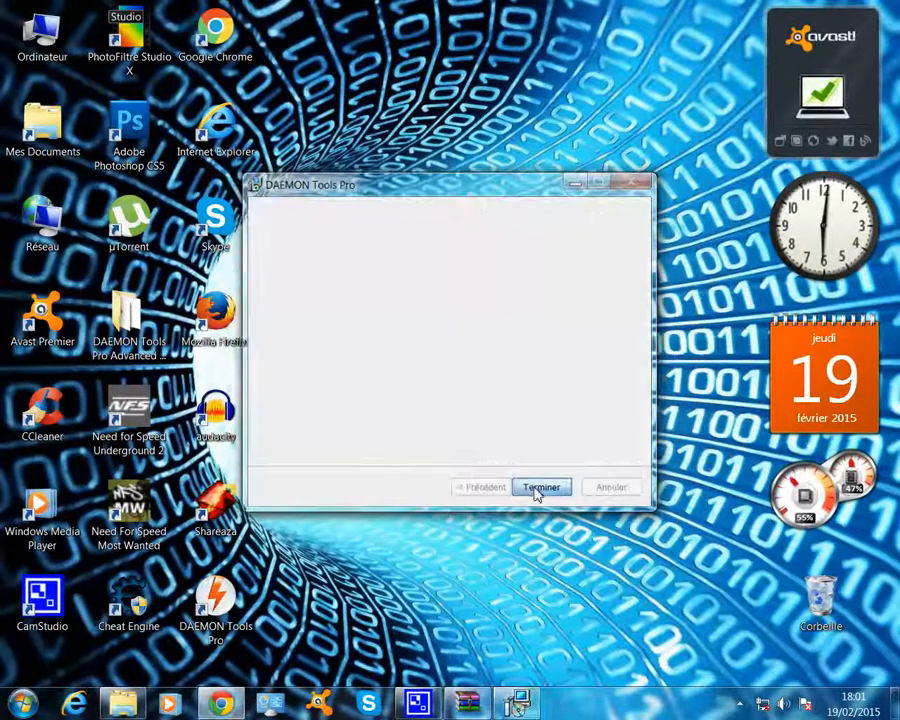
{"action": "left_click_drag", "start_coordinate": [128, 320], "coordinate": [560, 336]}
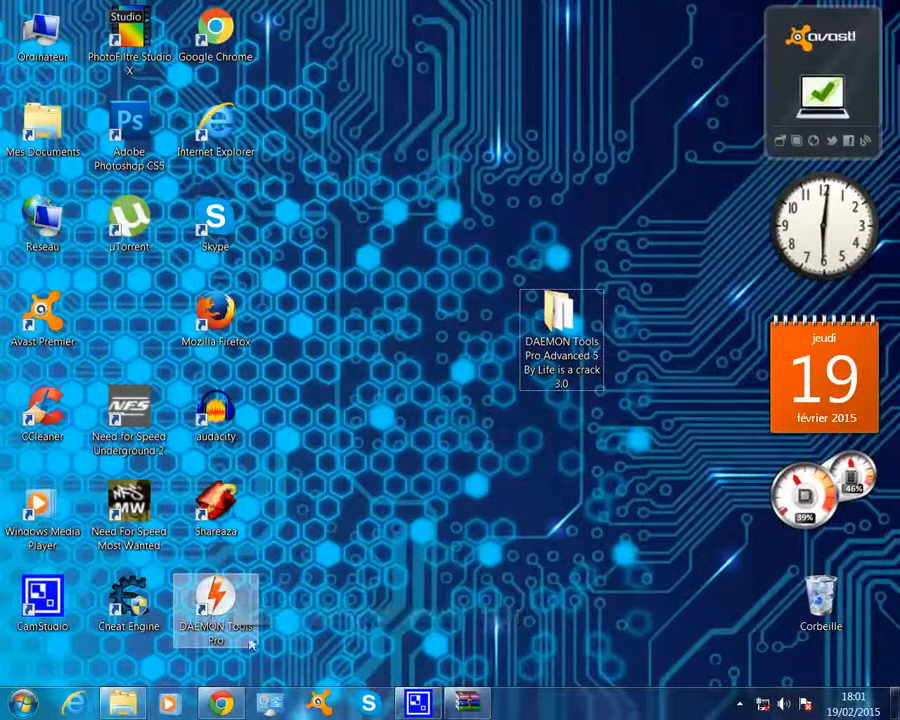
Step: Launch DAEMON Tools Pro from the desktop, cancelling the licence validation, and show its DVD/CD-ROM devices
{"action": "left_click", "coordinate": [222, 614]}
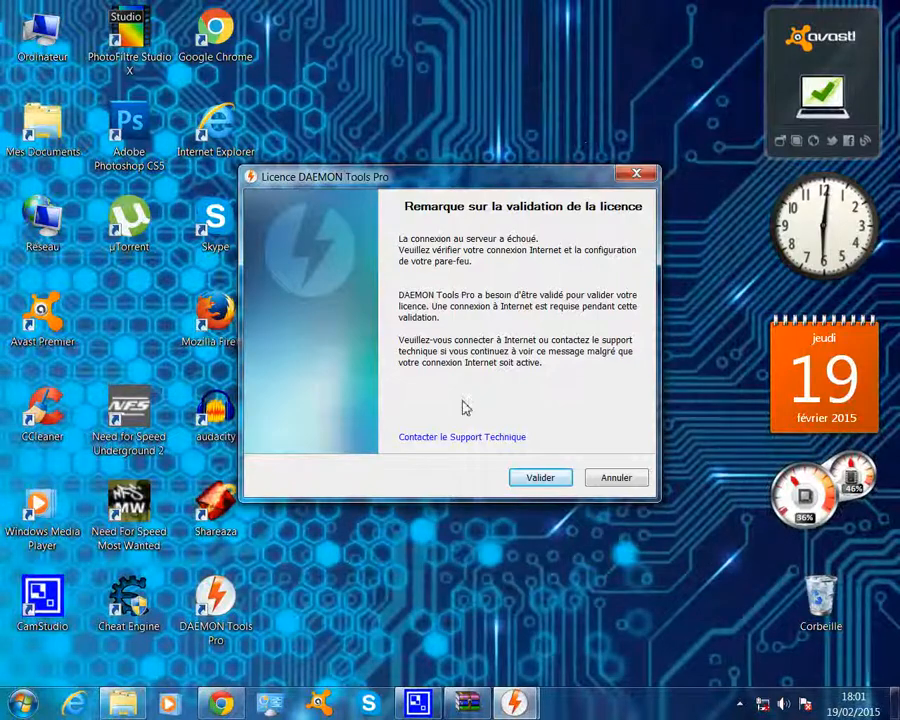
{"action": "left_click", "coordinate": [614, 478]}
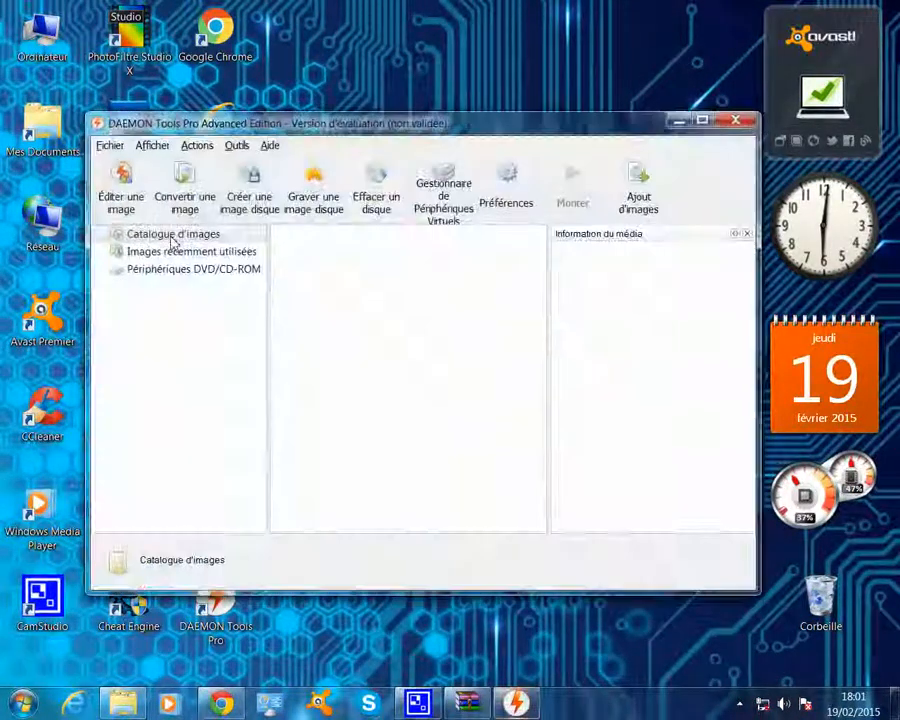
{"action": "left_click", "coordinate": [205, 270]}
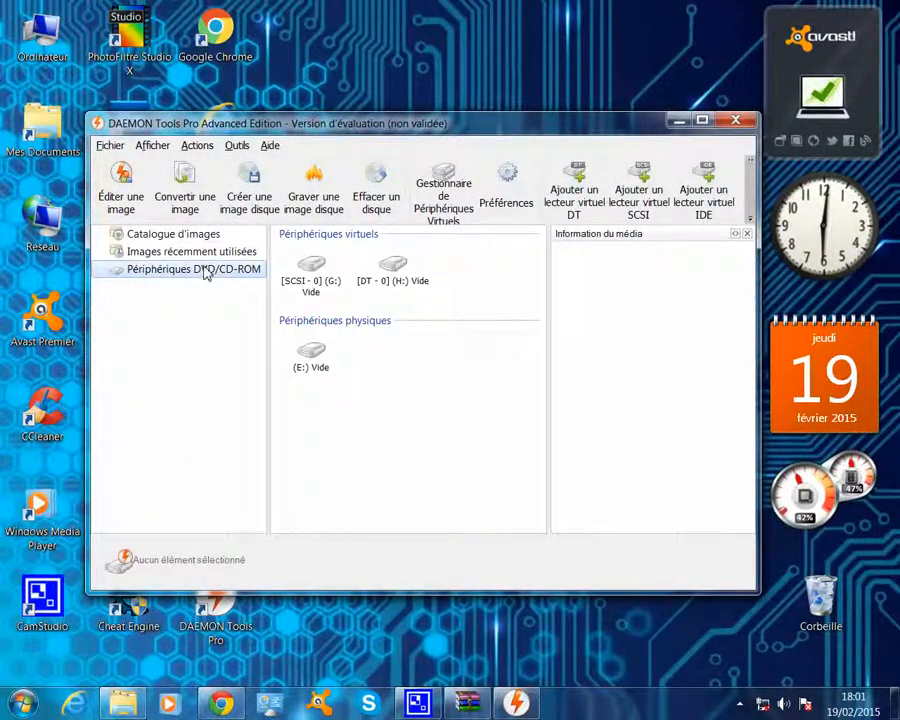
Step: Delete the virtual drive [DT - 0] (H:) and confirm its removal
{"action": "left_click", "coordinate": [412, 283]}
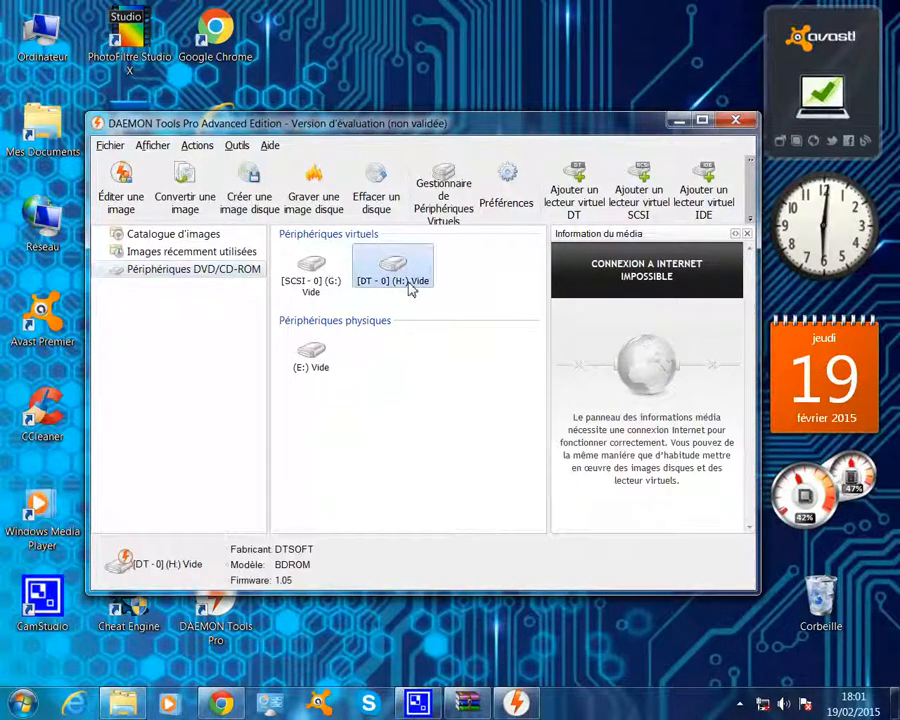
{"action": "right_click", "coordinate": [400, 272]}
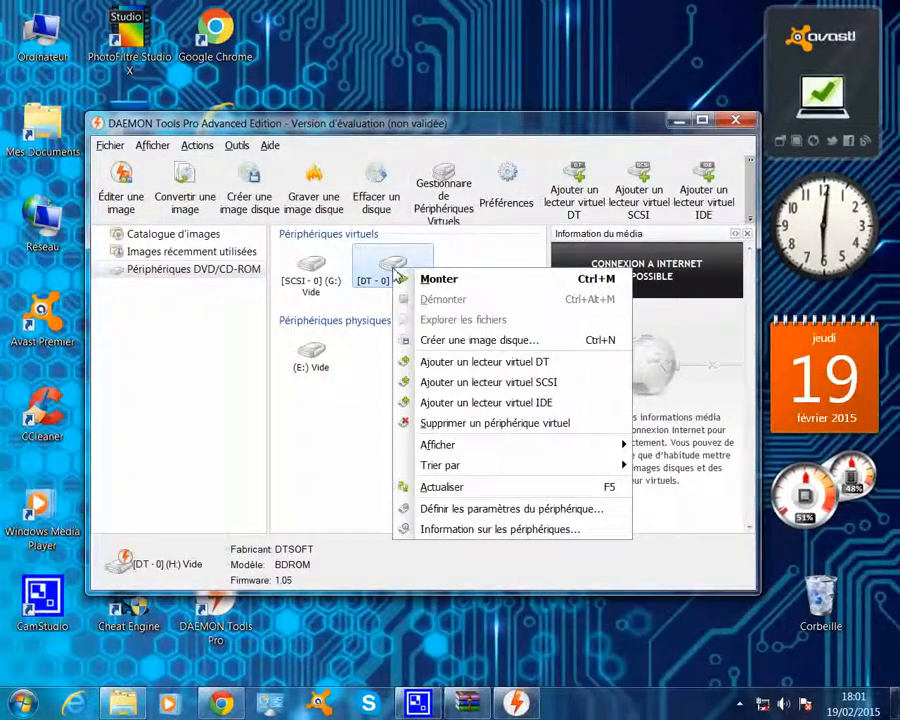
{"action": "left_click", "coordinate": [466, 426]}
{"action": "left_click", "coordinate": [484, 391]}
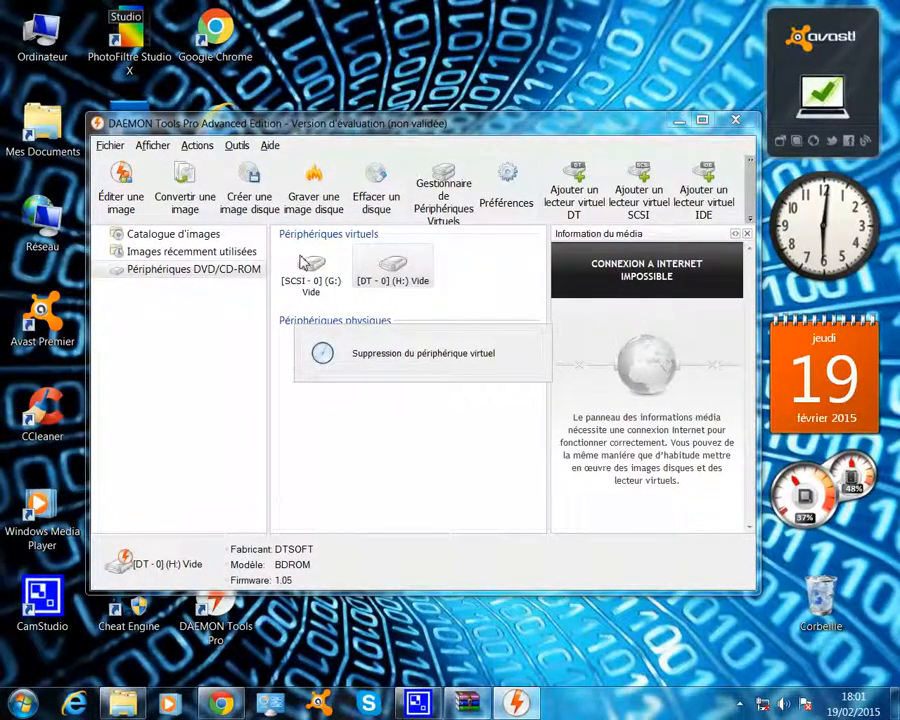
Step: Delete the virtual drive [SCSI - 0] (G:) and confirm its removal
{"action": "right_click", "coordinate": [322, 299]}
{"action": "left_click", "coordinate": [415, 283]}
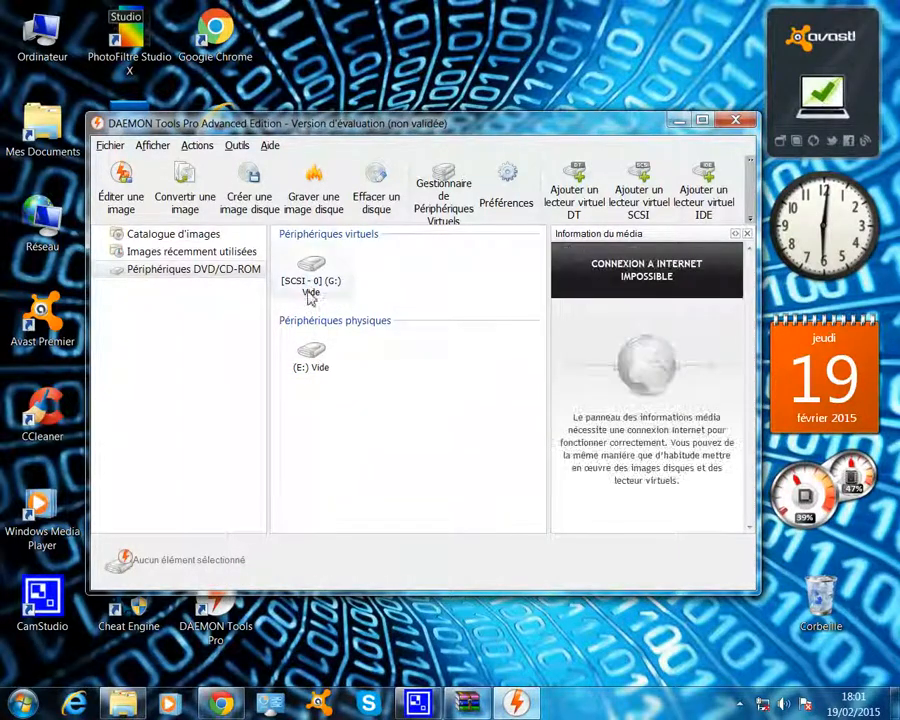
{"action": "right_click", "coordinate": [308, 291]}
{"action": "left_click", "coordinate": [358, 466]}
{"action": "left_click", "coordinate": [484, 392]}
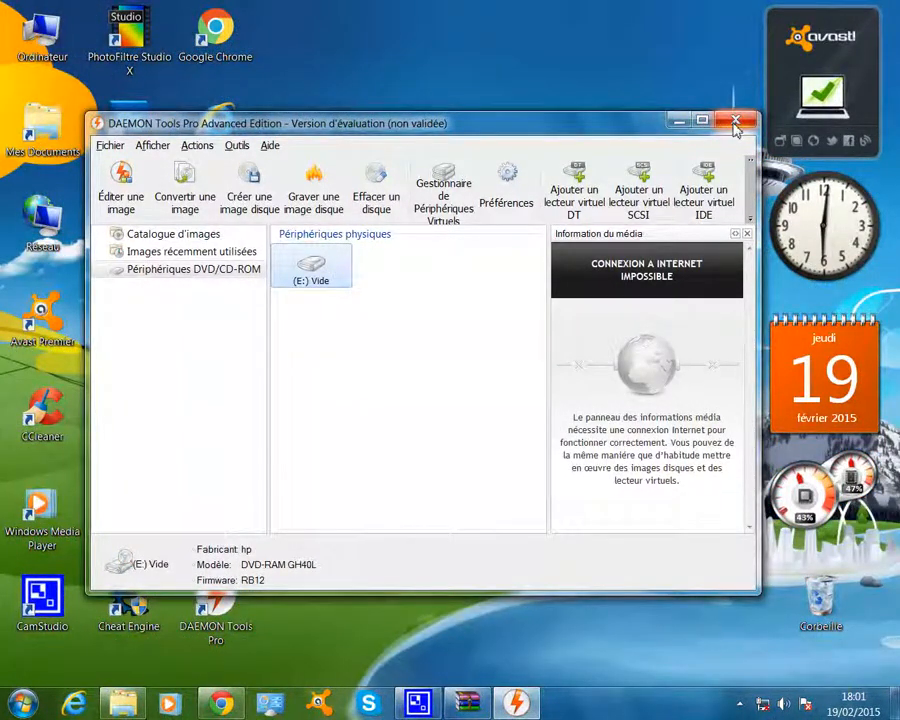
Step: Close DAEMON Tools Pro and check the hidden notification-area icons for its agent
{"action": "left_click", "coordinate": [737, 126]}
{"action": "left_click", "coordinate": [742, 704]}
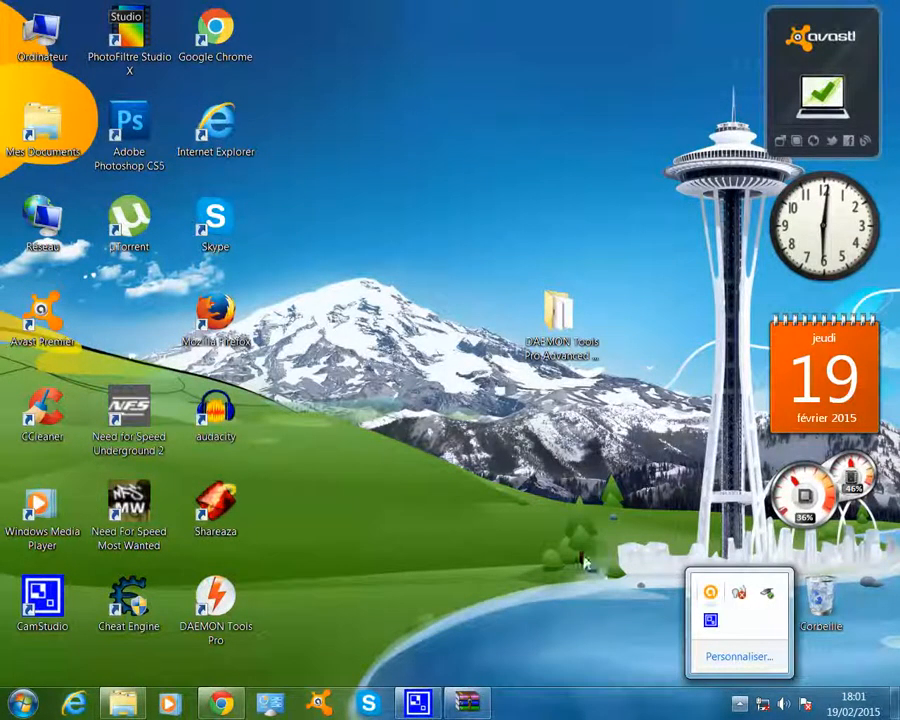
Step: Open and minimize the DAEMON Tools Pro Advanced 5 folder from the desktop, and check the drives in Ordinateur
{"action": "double_click", "coordinate": [558, 318]}
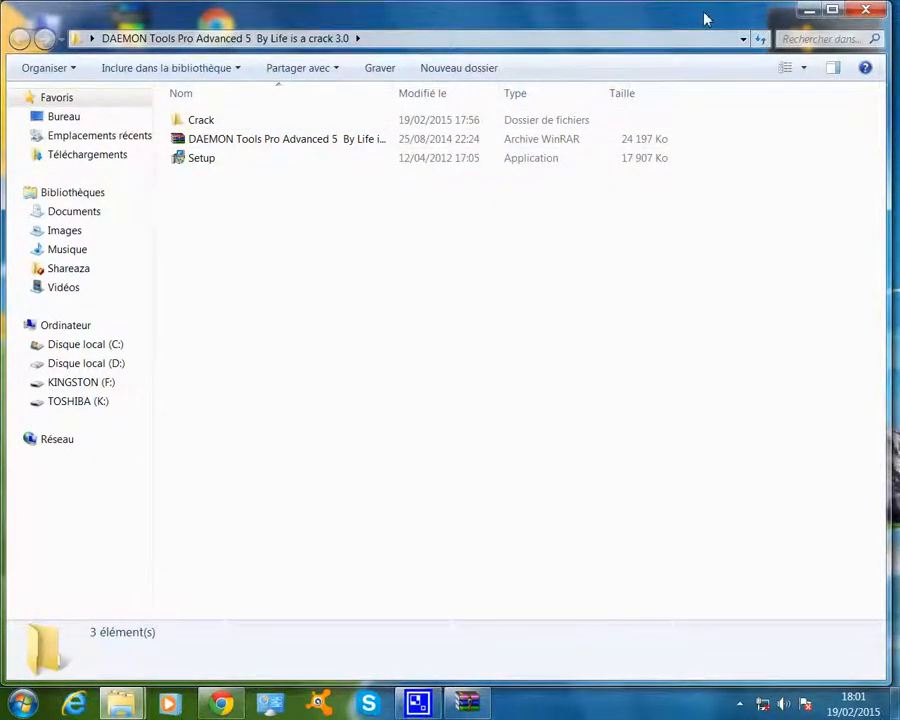
{"action": "left_click_drag", "start_coordinate": [704, 14], "coordinate": [709, 14]}
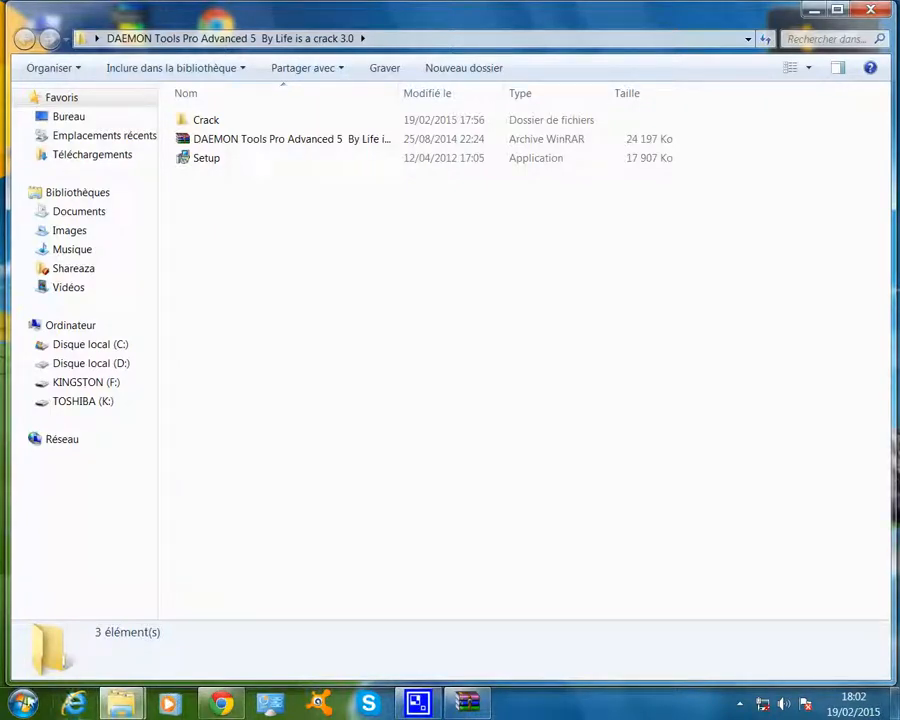
{"action": "left_click", "coordinate": [818, 12]}
{"action": "double_click", "coordinate": [36, 30]}
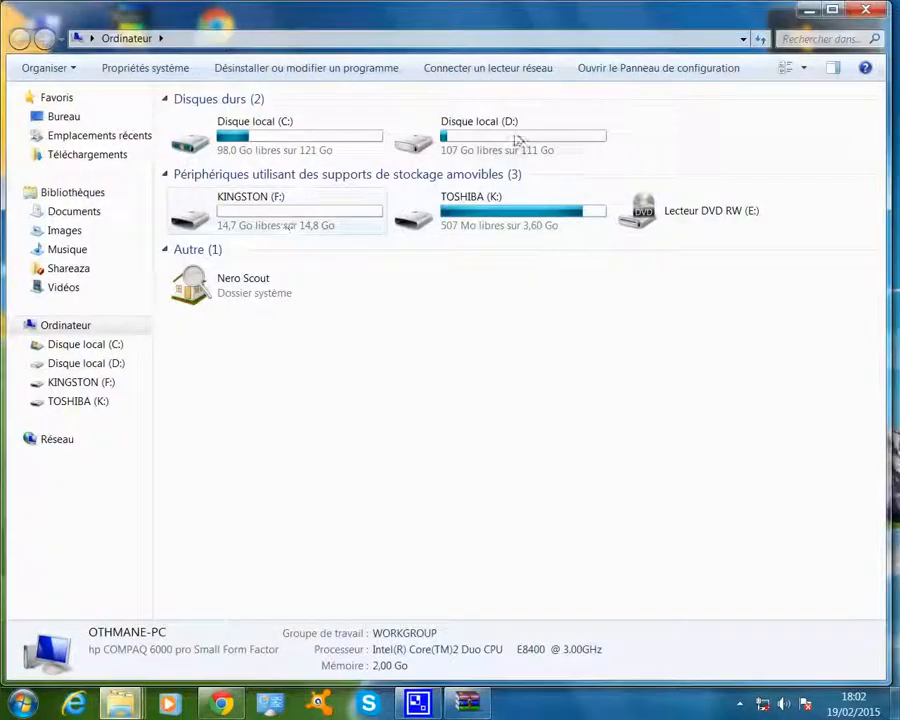
{"action": "left_click", "coordinate": [895, 704]}
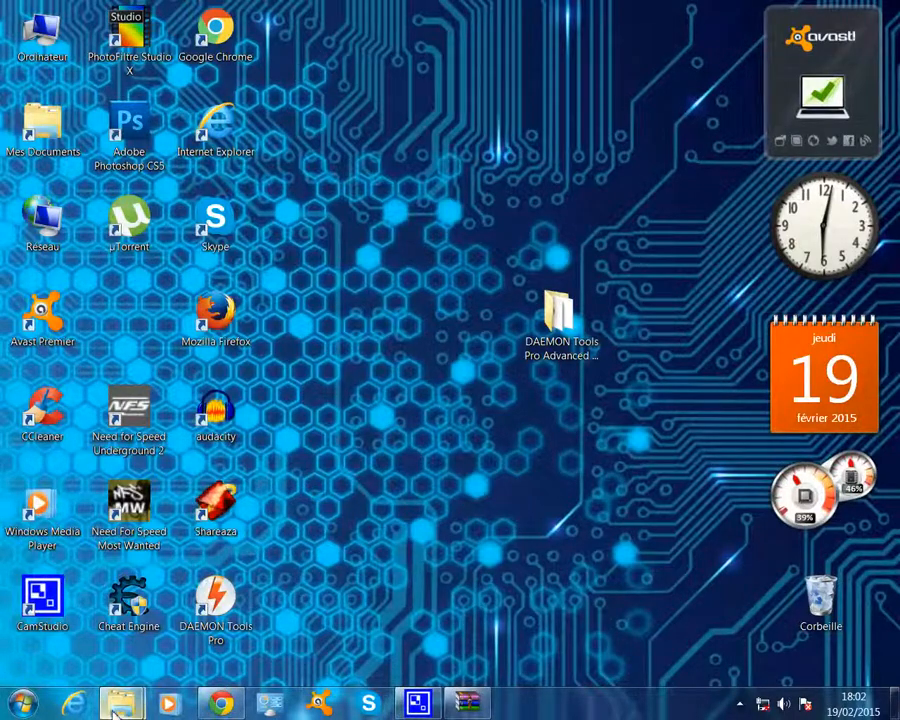
Step: Return to the DAEMON Tools Pro Advanced 5 folder and copy all four files from its Crack subfolder
{"action": "mouse_move", "coordinate": [117, 706]}
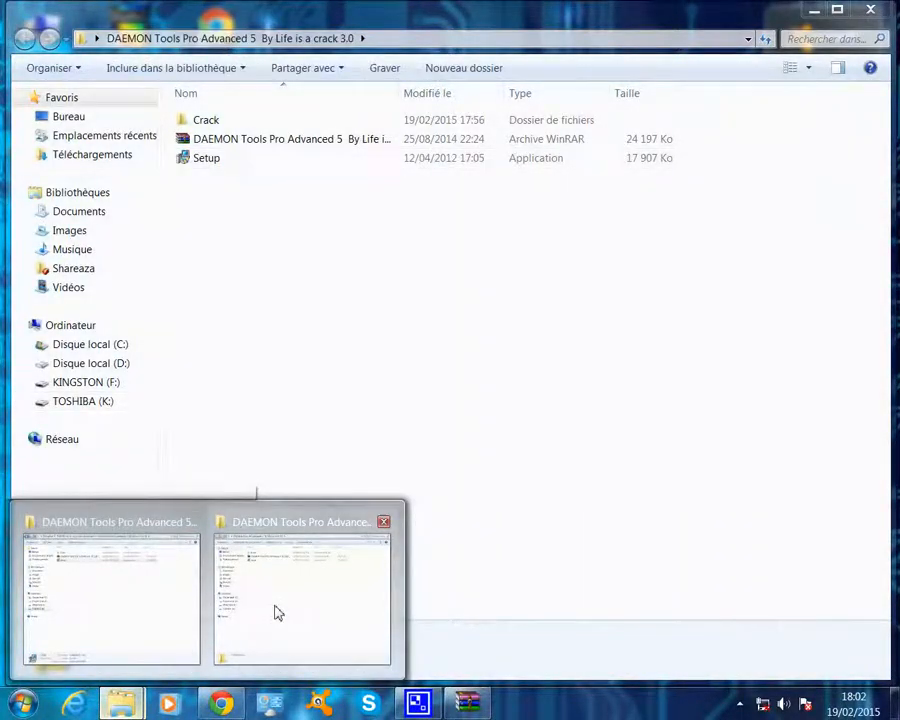
{"action": "left_click", "coordinate": [275, 610]}
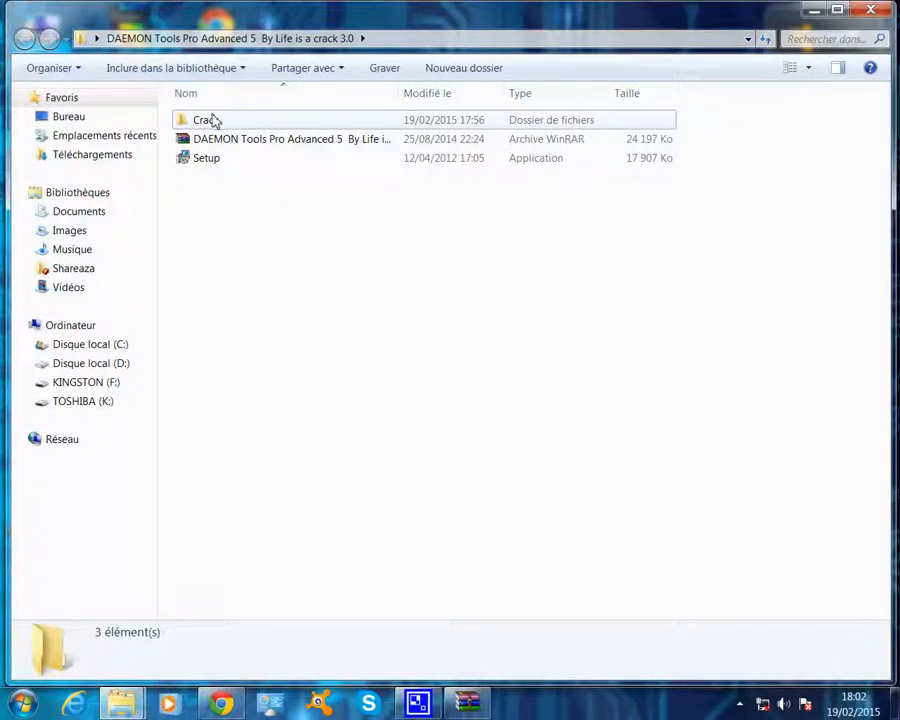
{"action": "double_click", "coordinate": [212, 120]}
{"action": "left_click_drag", "start_coordinate": [322, 268], "coordinate": [218, 124]}
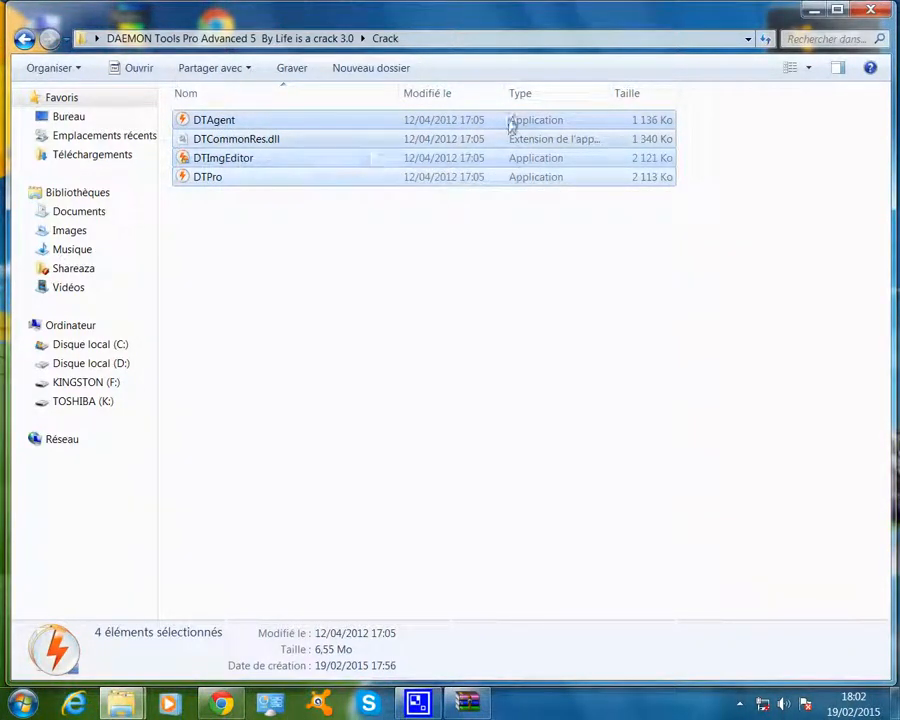
Step: Browse Disque local (C:) to the DAEMON Tools Pro folder inside Programmes
{"action": "left_click", "coordinate": [90, 345]}
{"action": "double_click", "coordinate": [230, 160]}
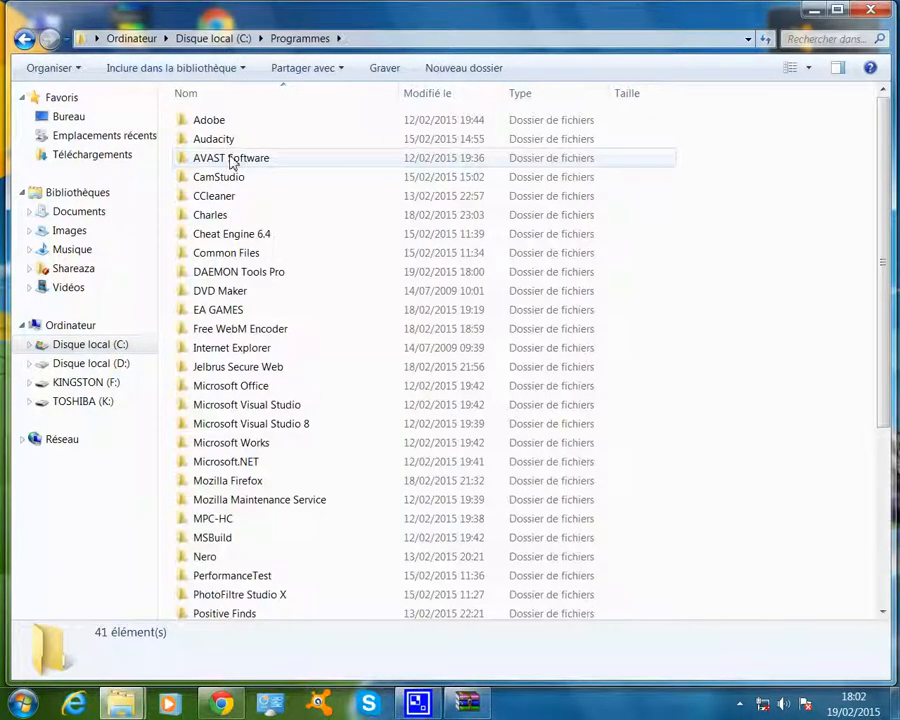
{"action": "double_click", "coordinate": [250, 278]}
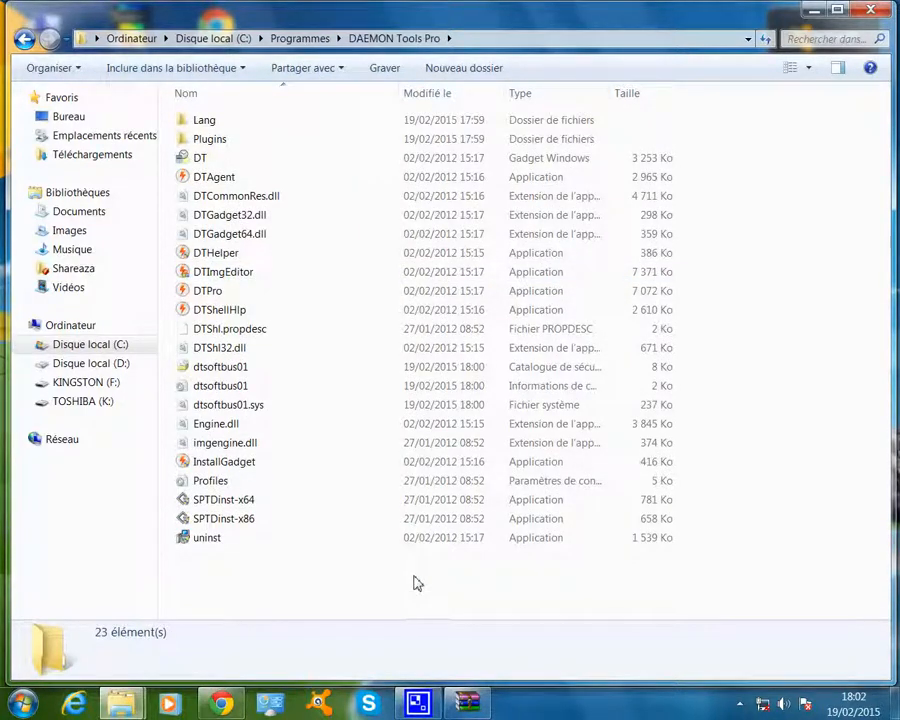
Step: Paste the copied files into the DAEMON Tools Pro folder, replacing the existing ones and granting administrator rights for all items
{"action": "key", "text": "ctrl+v"}
{"action": "left_click", "coordinate": [345, 256]}
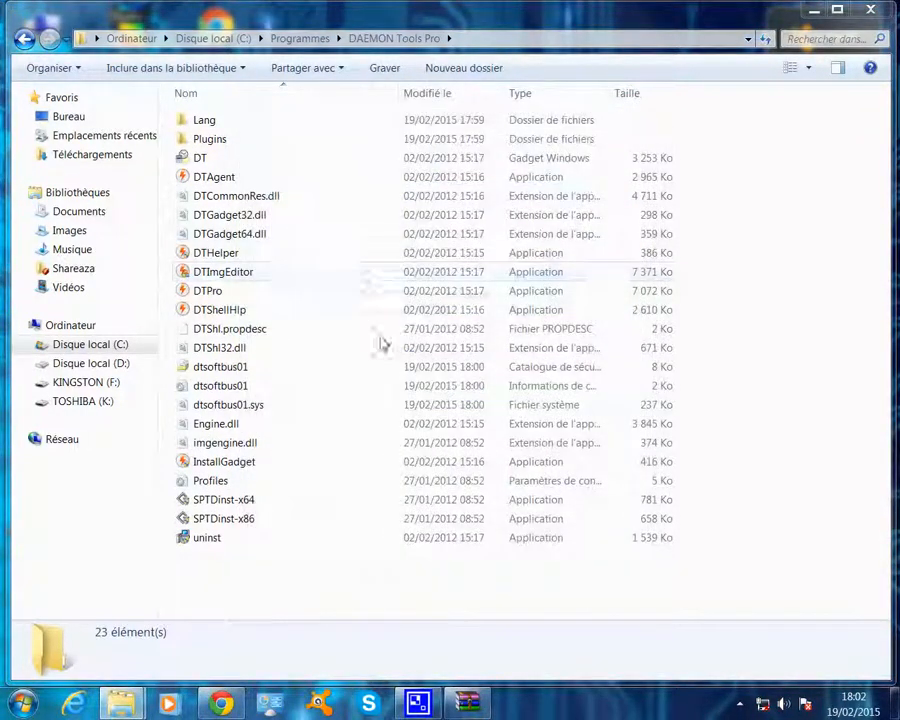
{"action": "left_click", "coordinate": [382, 245]}
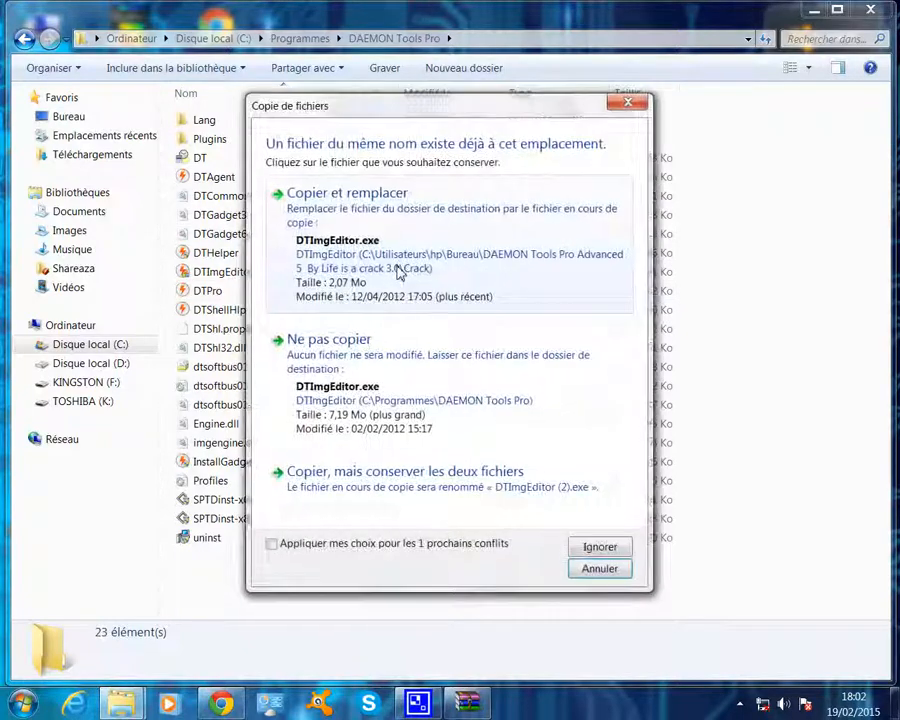
{"action": "left_click", "coordinate": [398, 272]}
{"action": "left_click", "coordinate": [401, 272]}
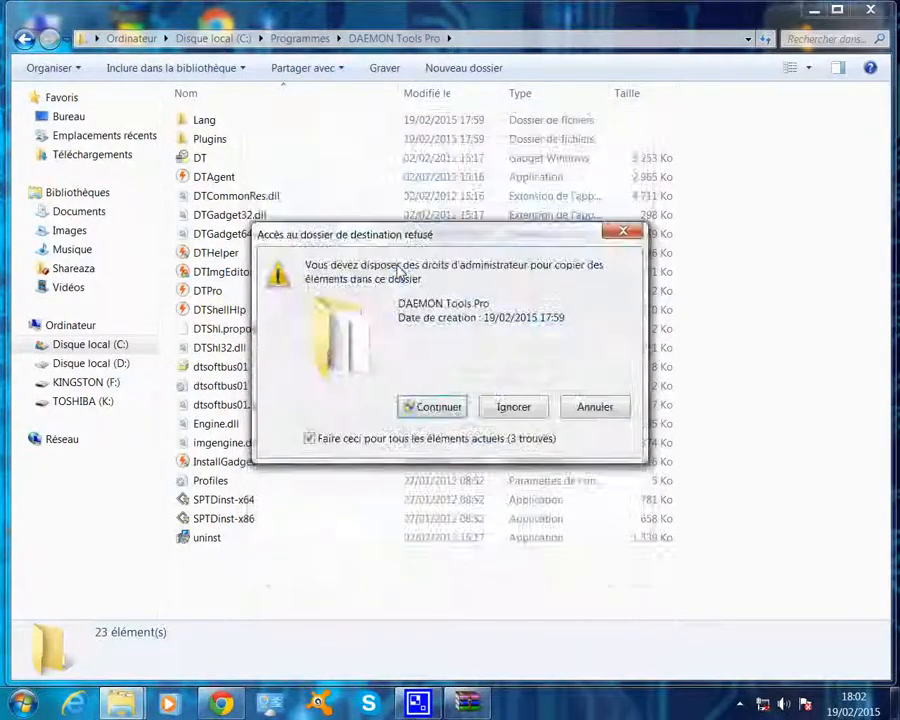
{"action": "left_click", "coordinate": [440, 411]}
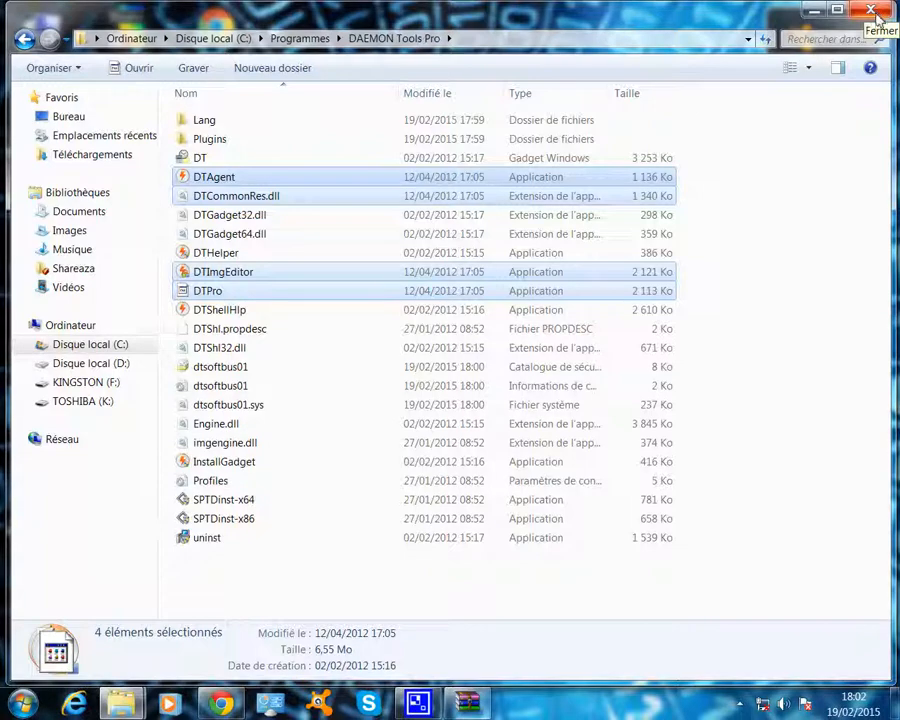
Step: Close the program folder, launch DAEMON Tools Pro from the desktop to check its Périphériques DVD/CD-ROM list, and close it
{"action": "left_click", "coordinate": [871, 11]}
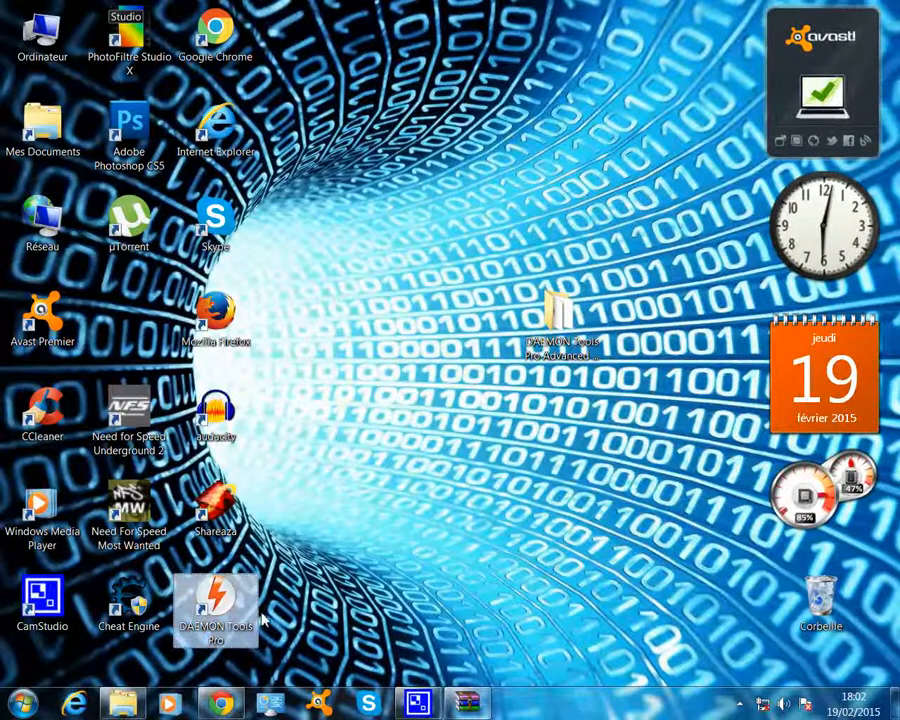
{"action": "double_click", "coordinate": [262, 619]}
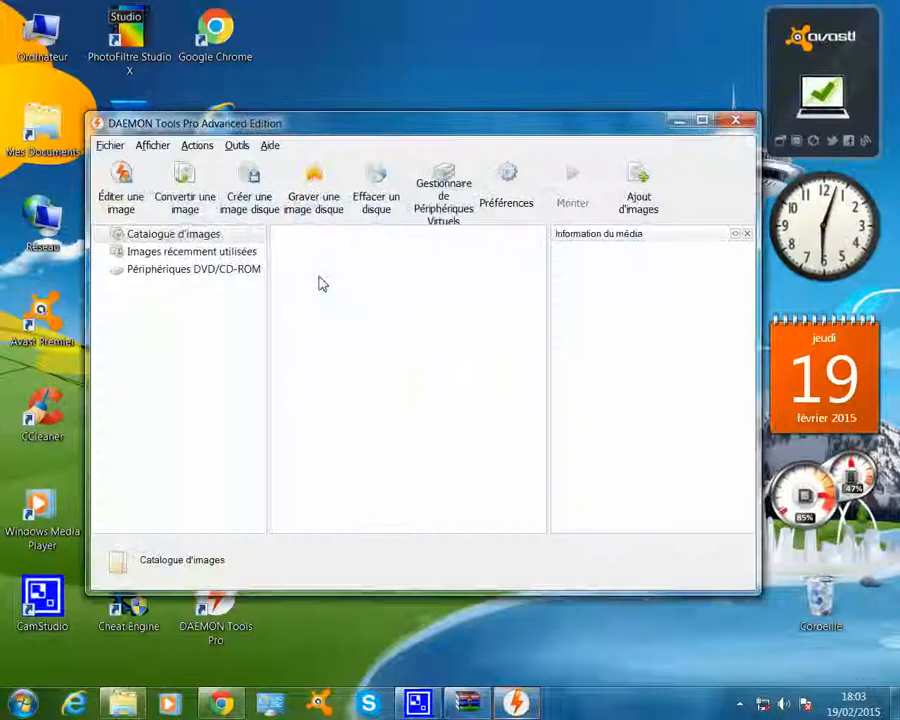
{"action": "left_click", "coordinate": [222, 270]}
{"action": "left_click", "coordinate": [214, 240]}
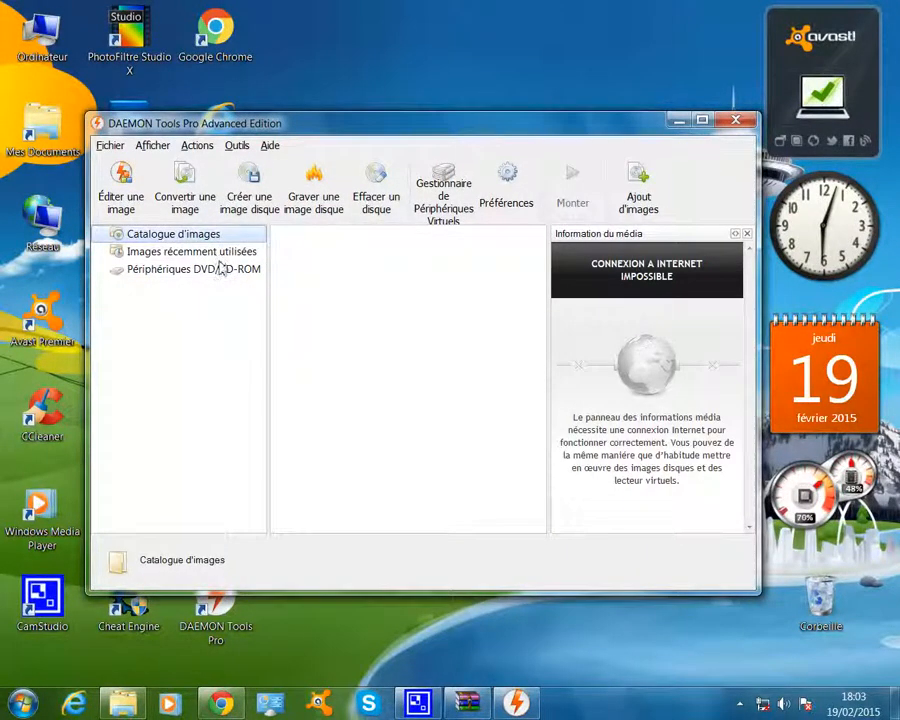
{"action": "mouse_move", "coordinate": [376, 143]}
{"action": "left_mouse_down"}
{"action": "mouse_move", "coordinate": [414, 134]}
{"action": "mouse_move", "coordinate": [458, 143]}
{"action": "mouse_move", "coordinate": [350, 84]}
{"action": "mouse_move", "coordinate": [400, 63]}
{"action": "mouse_move", "coordinate": [378, 96]}
{"action": "mouse_move", "coordinate": [378, 137]}
{"action": "mouse_move", "coordinate": [392, 155]}
{"action": "mouse_move", "coordinate": [366, 167]}
{"action": "mouse_move", "coordinate": [384, 163]}
{"action": "left_mouse_up"}
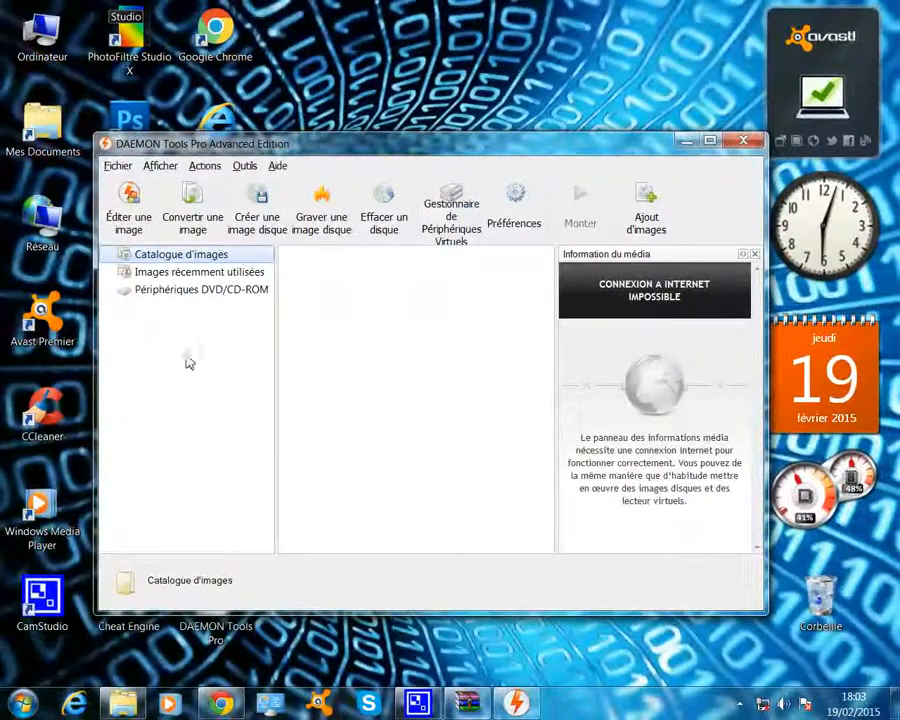
{"action": "left_click", "coordinate": [187, 293]}
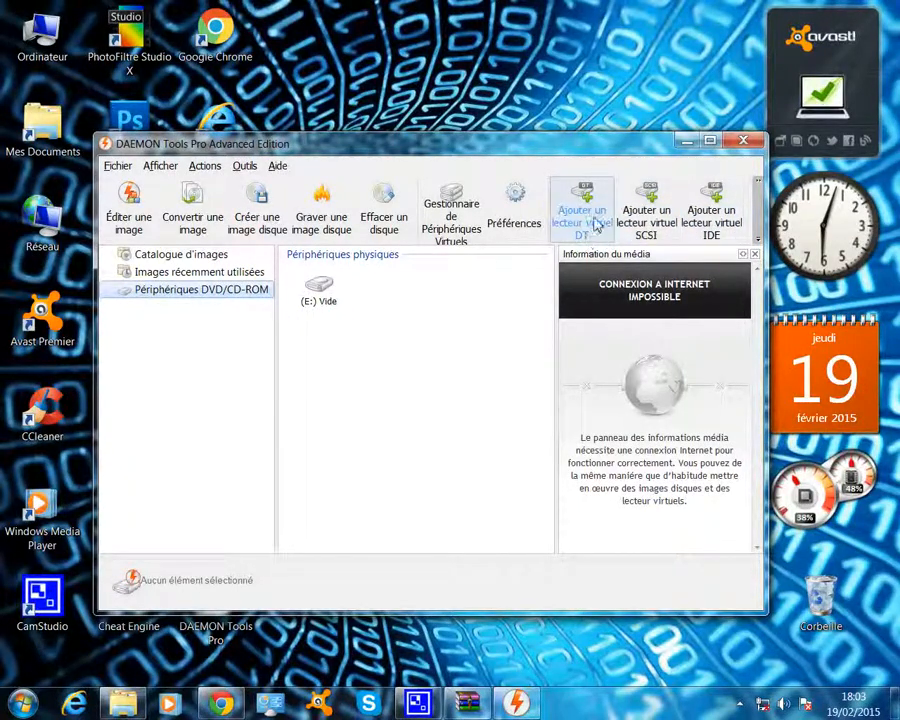
{"action": "left_click_drag", "start_coordinate": [430, 153], "coordinate": [431, 144]}
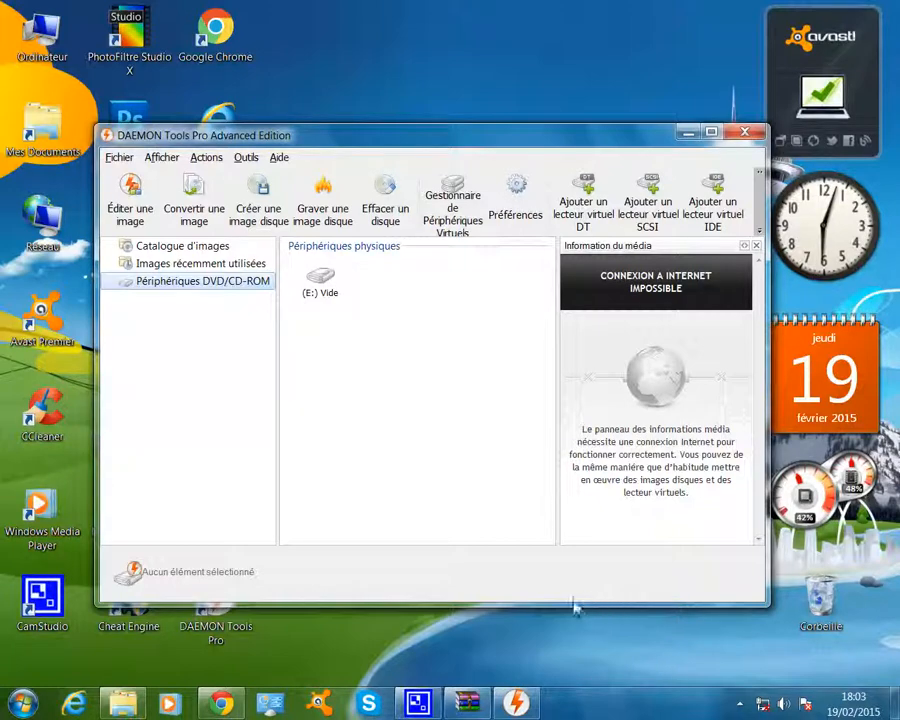
{"action": "left_click_drag", "start_coordinate": [521, 145], "coordinate": [518, 129]}
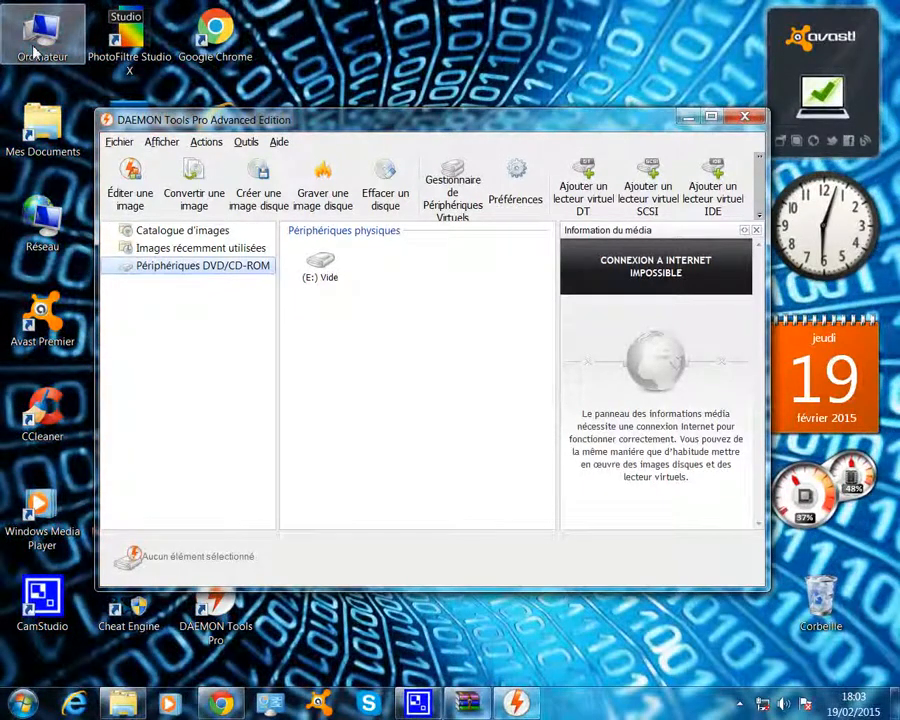
{"action": "left_click_drag", "start_coordinate": [620, 136], "coordinate": [627, 124]}
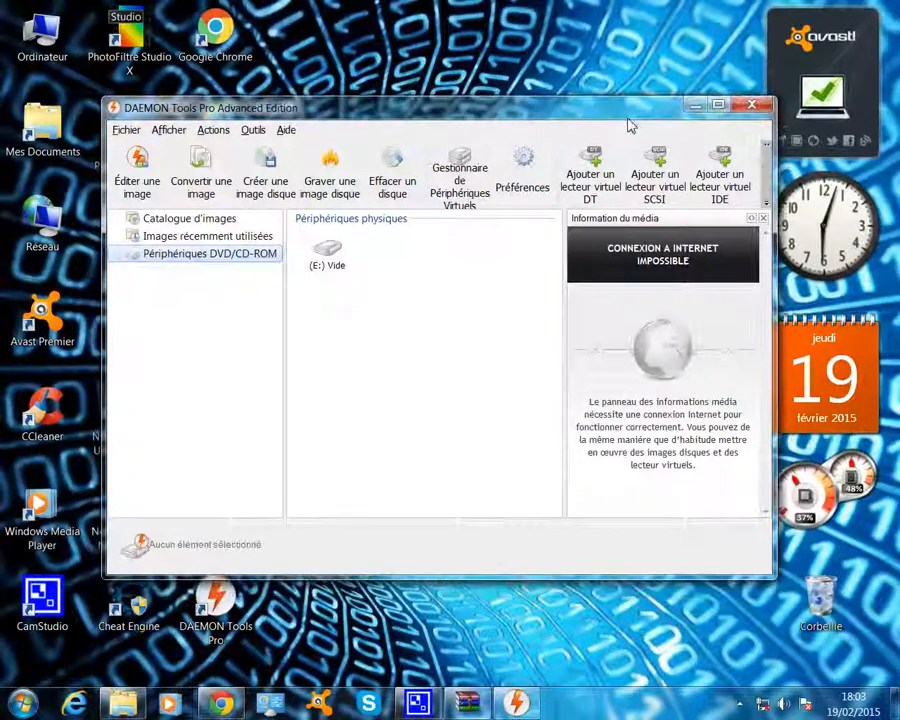
{"action": "left_click", "coordinate": [751, 106]}
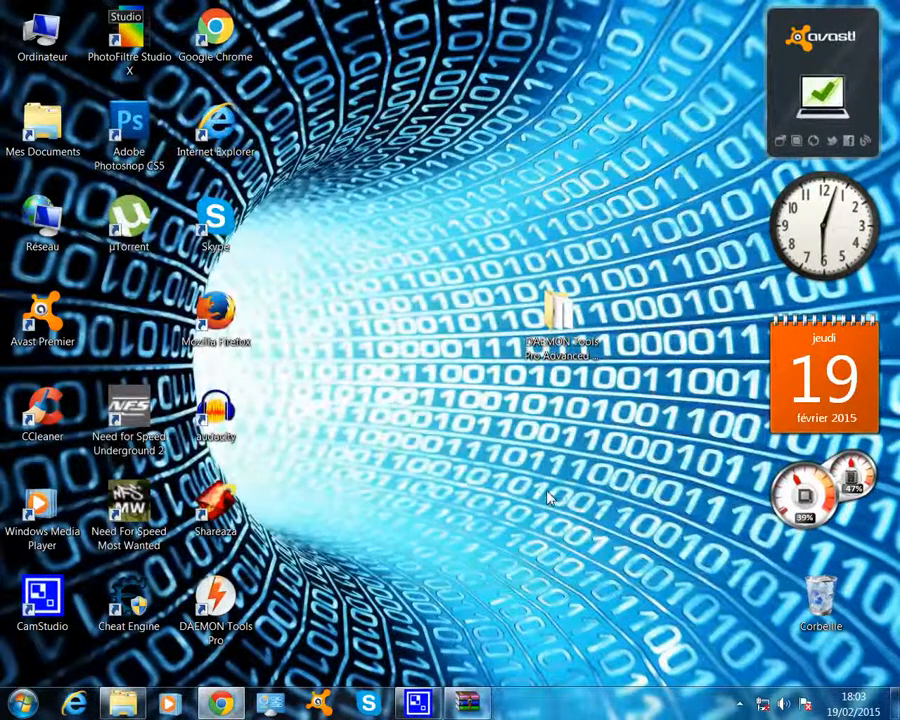
Step: Place the DAEMON Tools Pro shortcut below µTorrent on the desktop and try to send the DAEMON Tools Pro Advanced 5 folder to the Corbeille
{"action": "left_click_drag", "start_coordinate": [215, 600], "coordinate": [142, 318]}
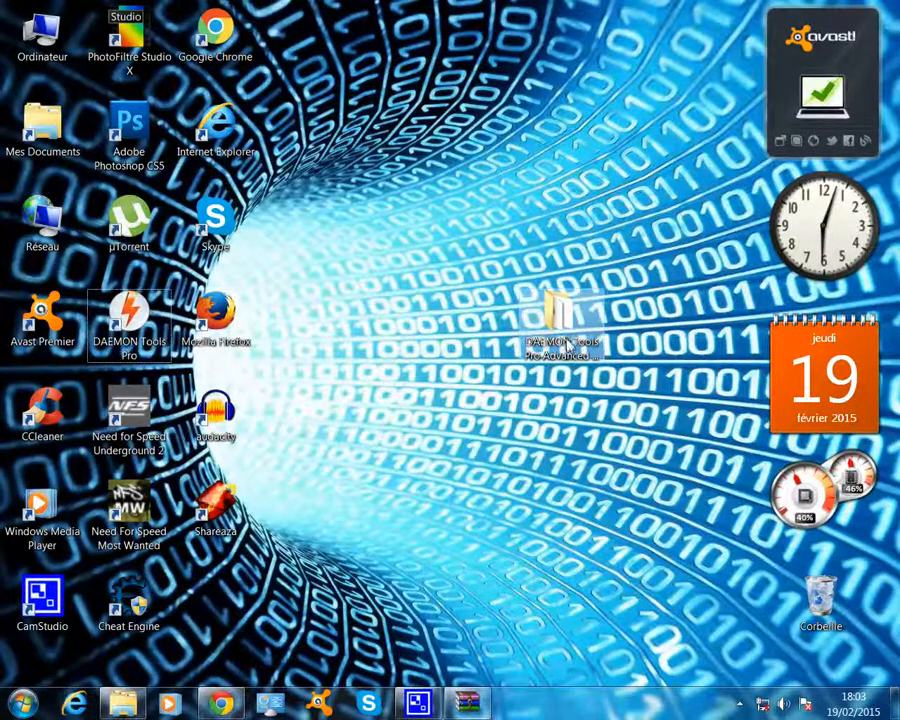
{"action": "left_click_drag", "start_coordinate": [569, 344], "coordinate": [826, 622]}
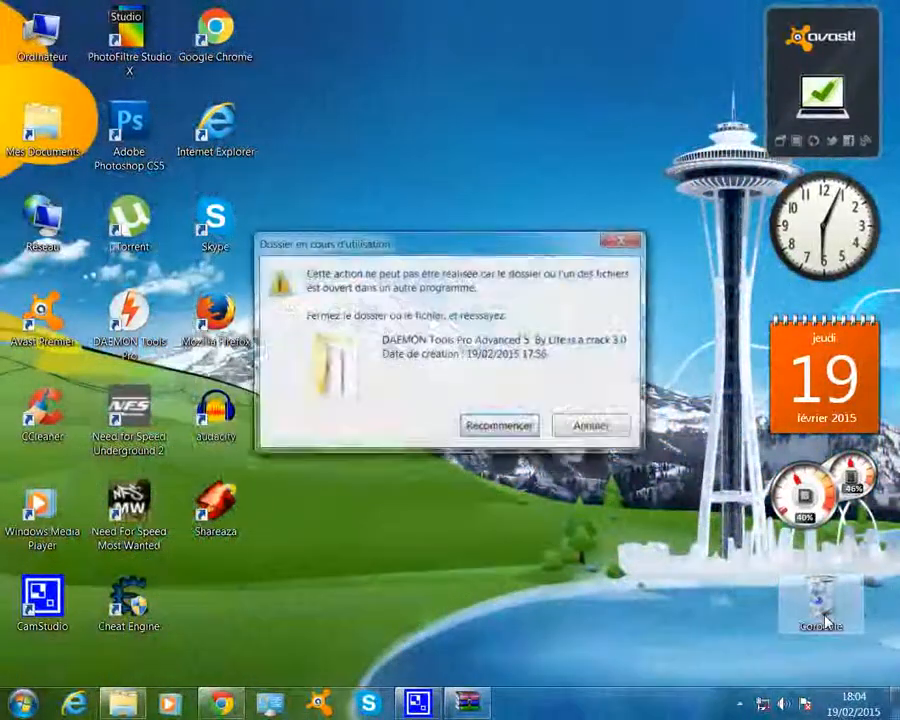
{"action": "left_click", "coordinate": [498, 436]}
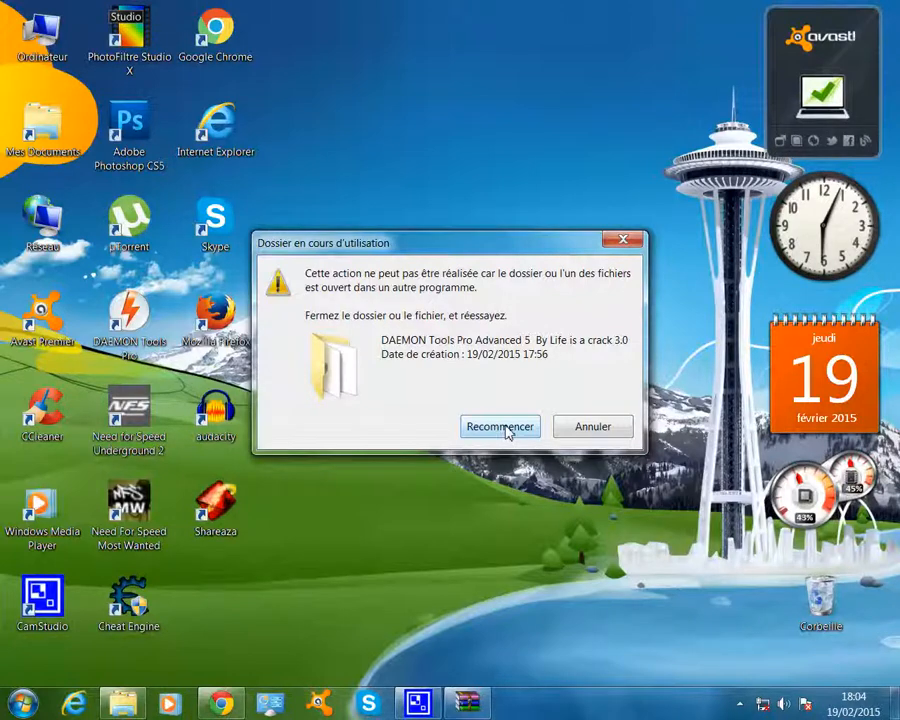
Step: Close WinRAR, Chrome and the open Explorer window, retry sending the folder to the Corbeille, and refresh the desktop
{"action": "left_click", "coordinate": [467, 703]}
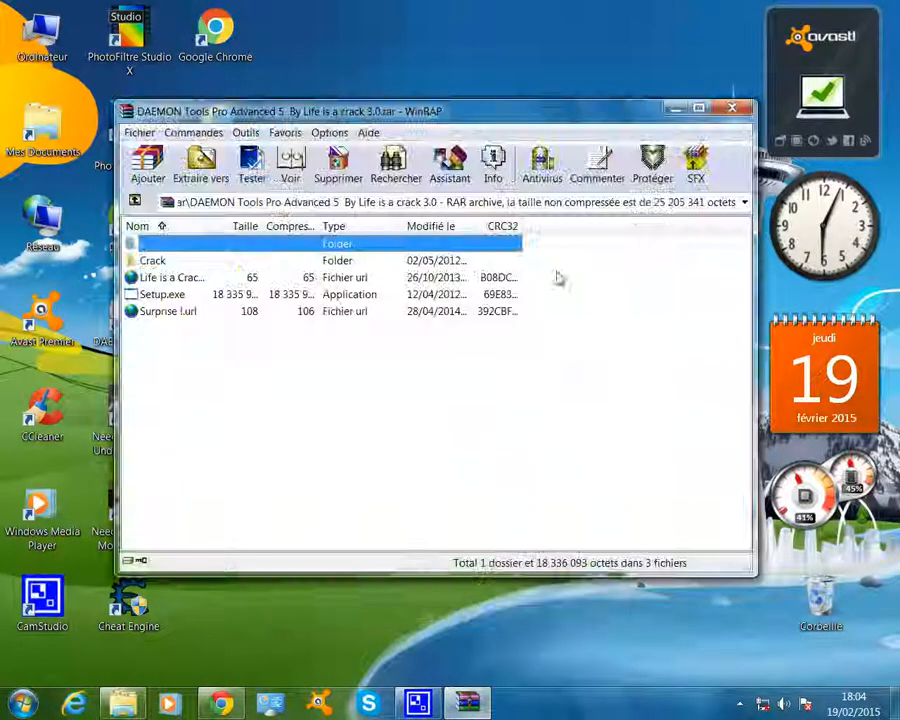
{"action": "left_click", "coordinate": [732, 111]}
{"action": "left_click", "coordinate": [221, 703]}
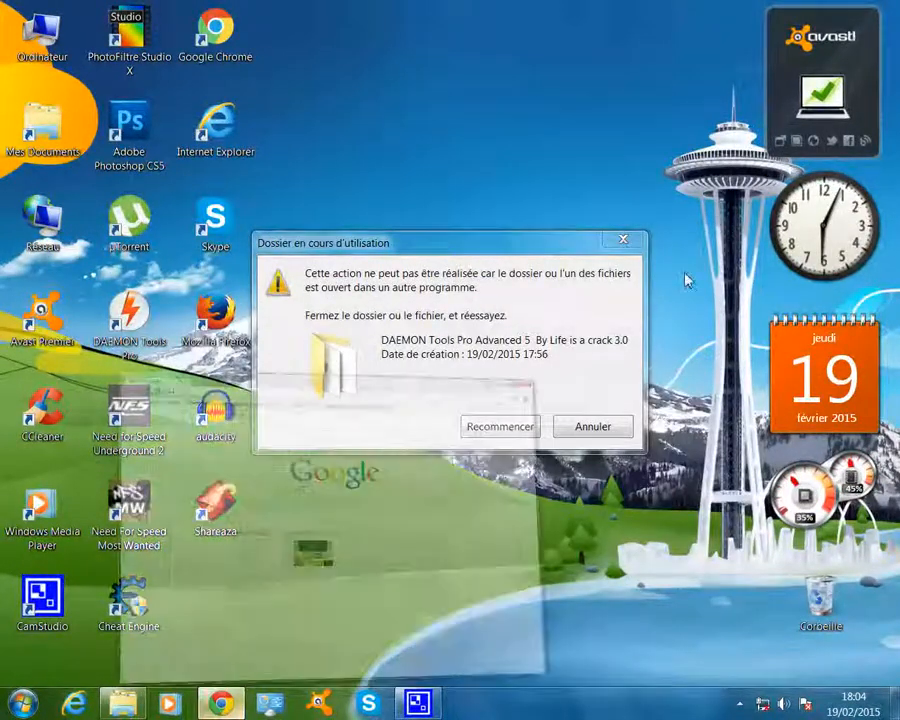
{"action": "key", "text": "alt+F4"}
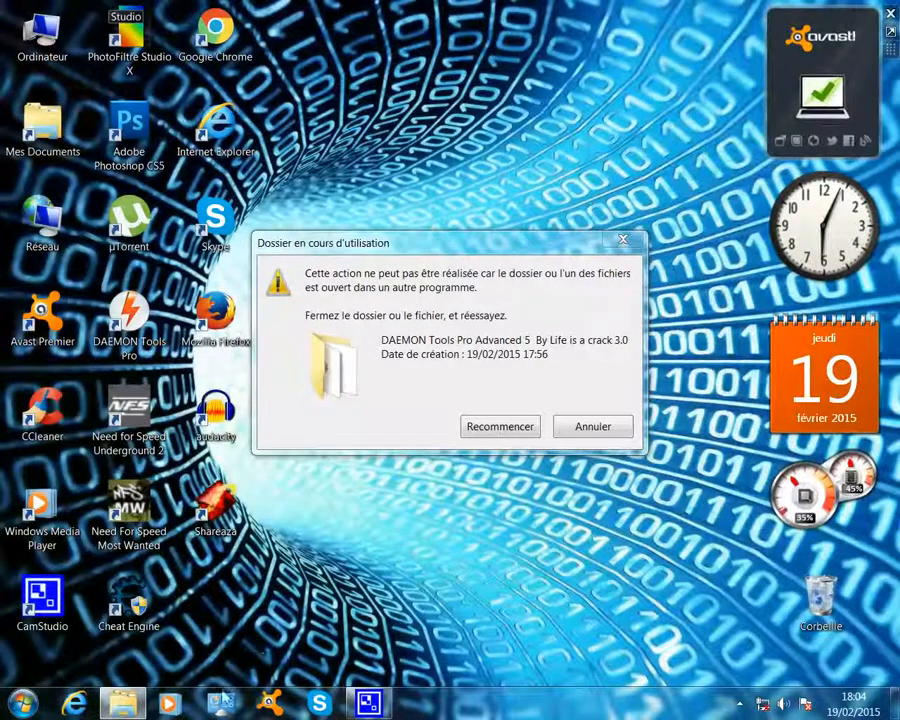
{"action": "left_click", "coordinate": [123, 703]}
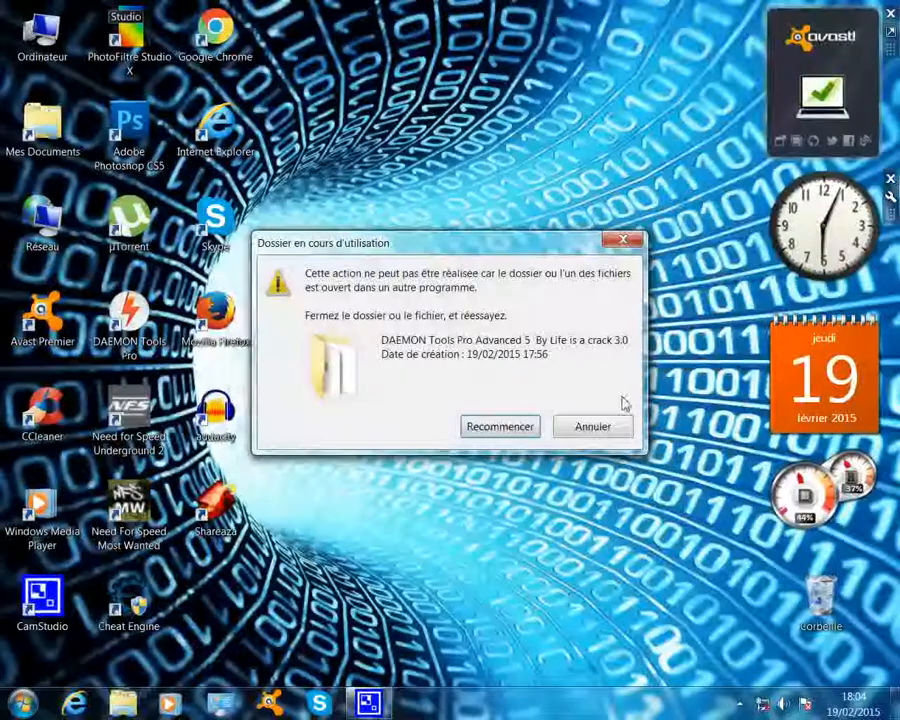
{"action": "left_click", "coordinate": [532, 428]}
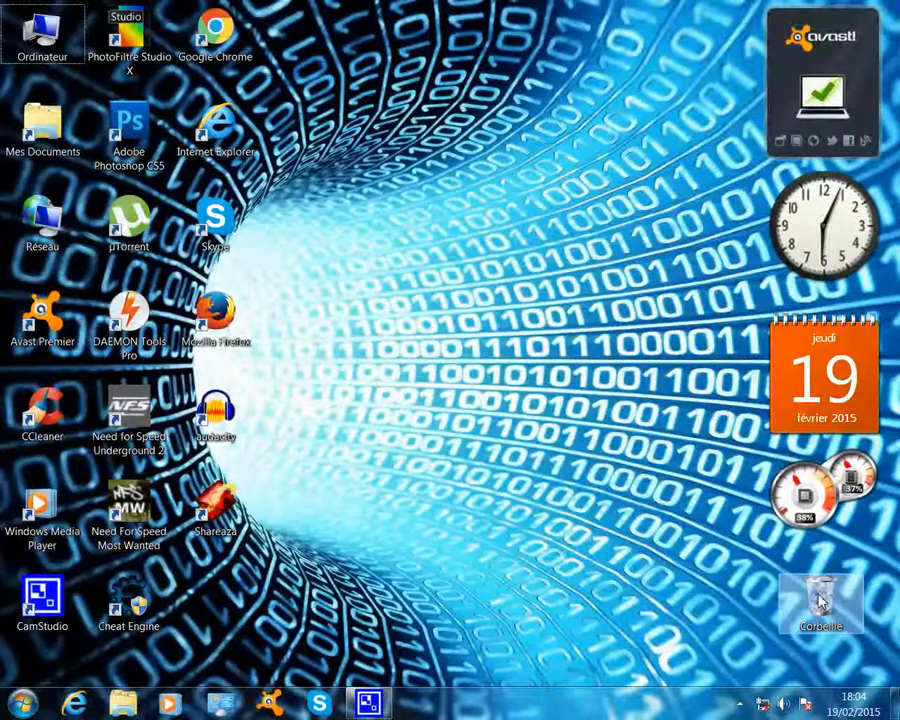
{"action": "right_click", "coordinate": [462, 302]}
{"action": "left_click", "coordinate": [497, 337]}
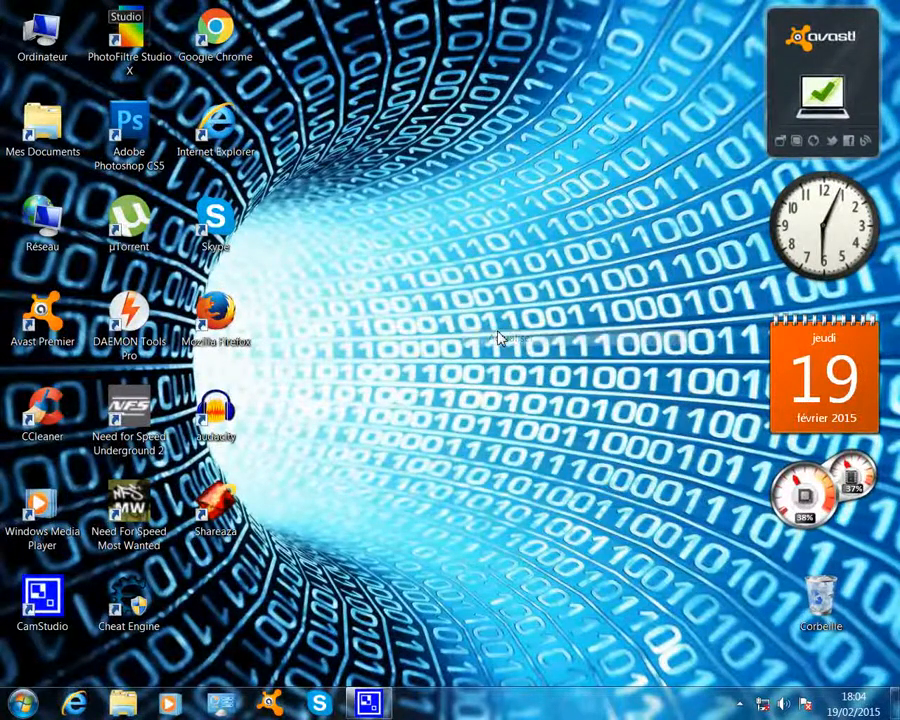